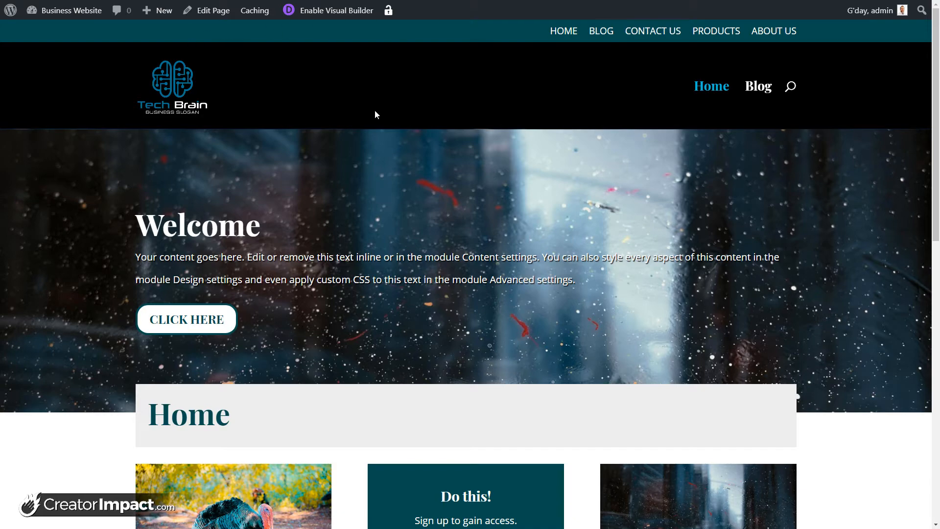
# Look through the homepage from header to footer and open the About Us page.
pyautogui.scroll(-5, 428, 334)
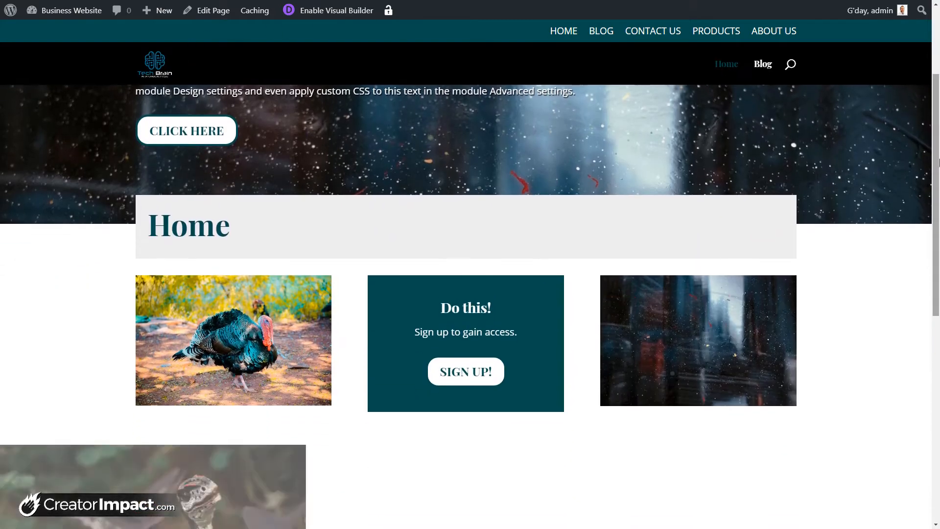
pyautogui.scroll(-8, 936, 206)
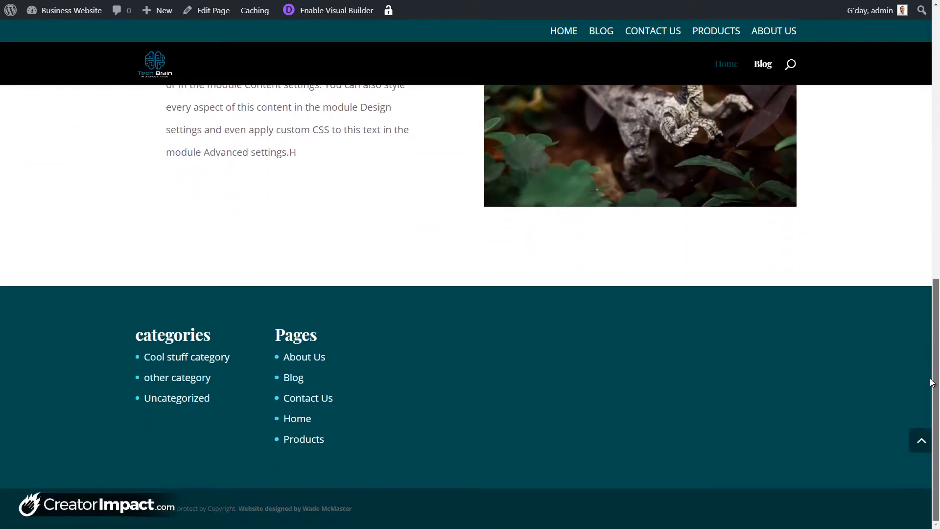
pyautogui.scroll(1, 933, 315)
pyautogui.moveTo(933, 315); pyautogui.dragTo(932, 27)
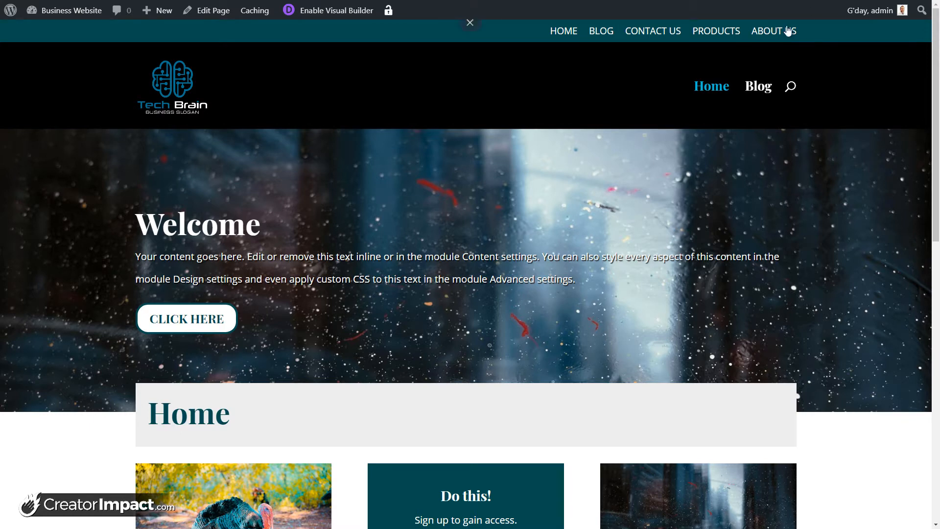
pyautogui.click(189, 87)
# Go to the site's admin dashboard and open the menu editor.
pyautogui.moveTo(58, 11)
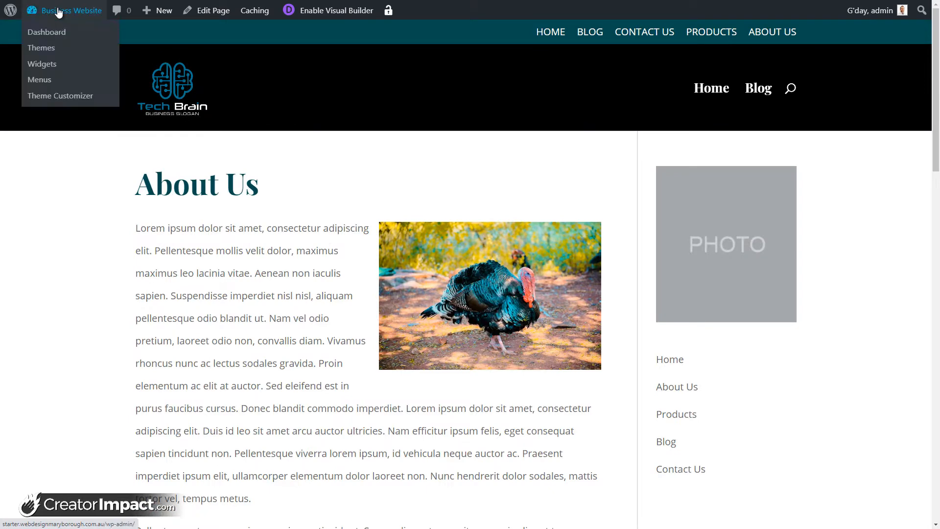
pyautogui.click(64, 37)
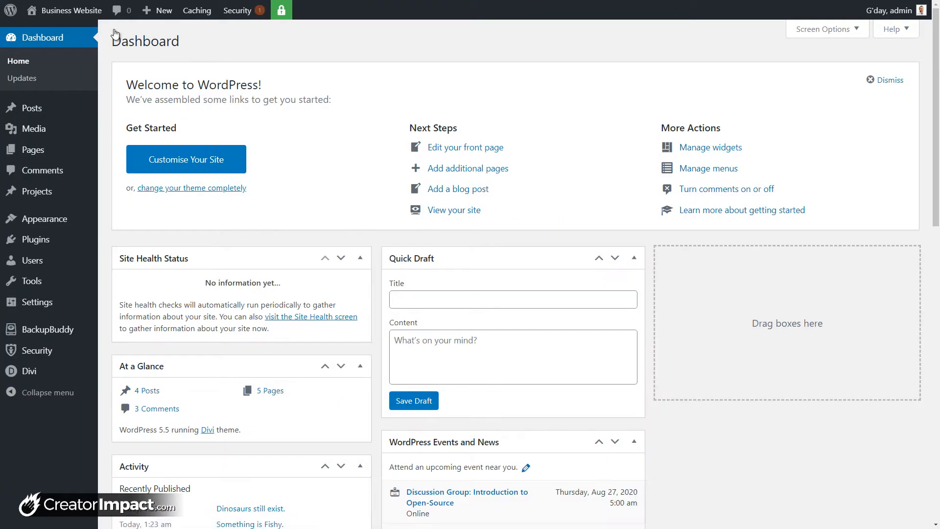
pyautogui.moveTo(51, 220)
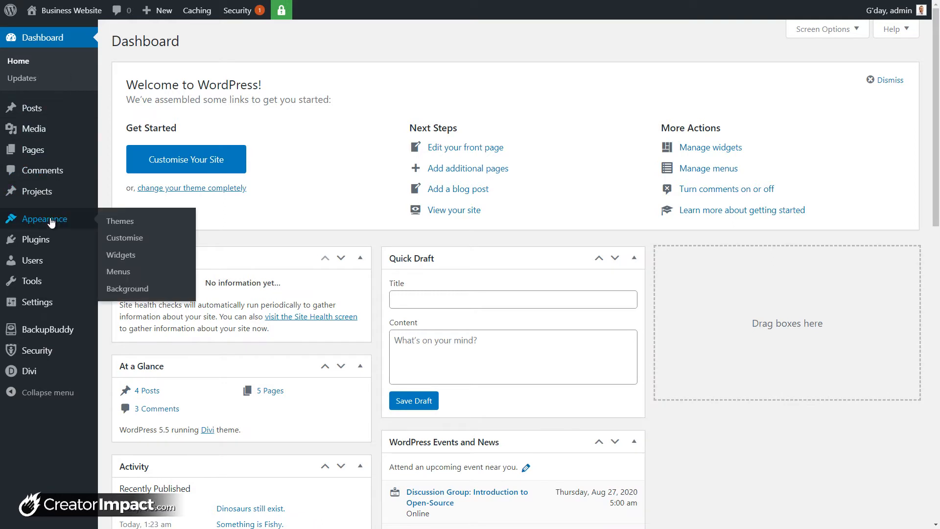
pyautogui.click(122, 274)
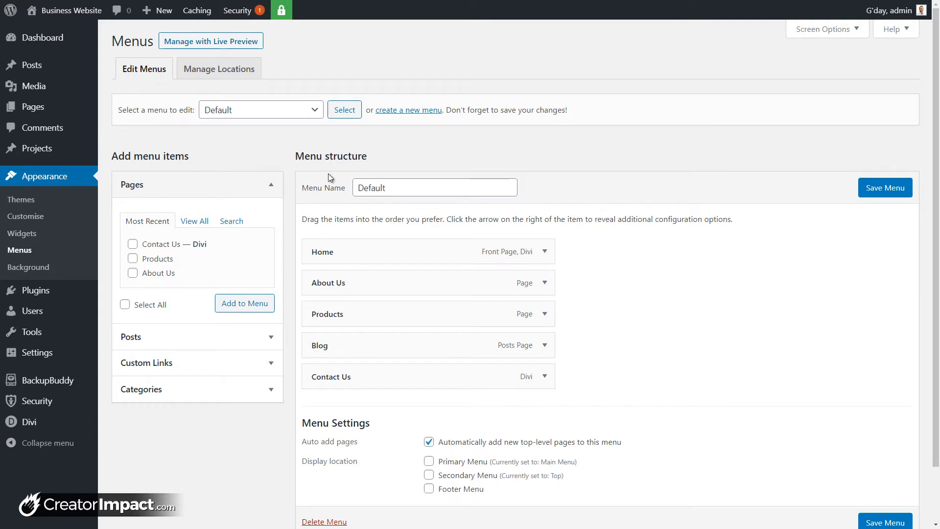
# Load the Main Menu (Primary Menu) for editing.
pyautogui.click(235, 110)
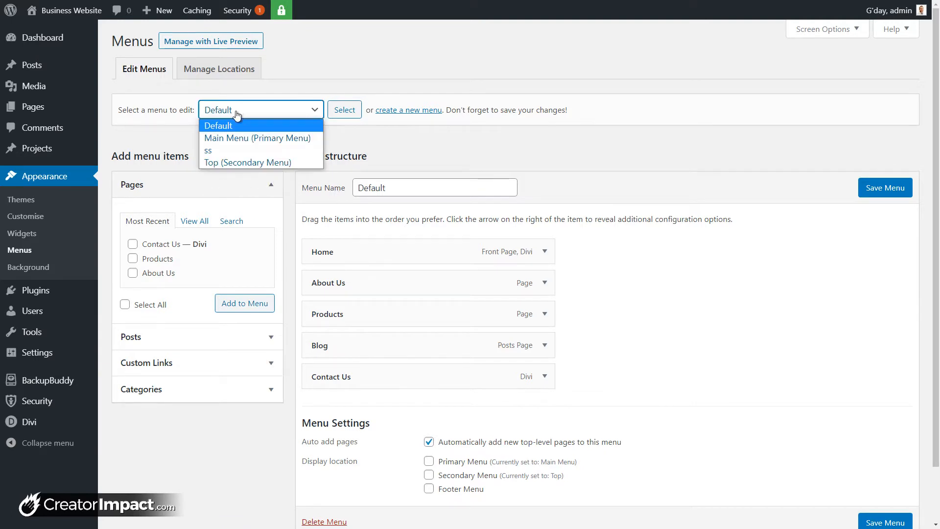
pyautogui.click(239, 138)
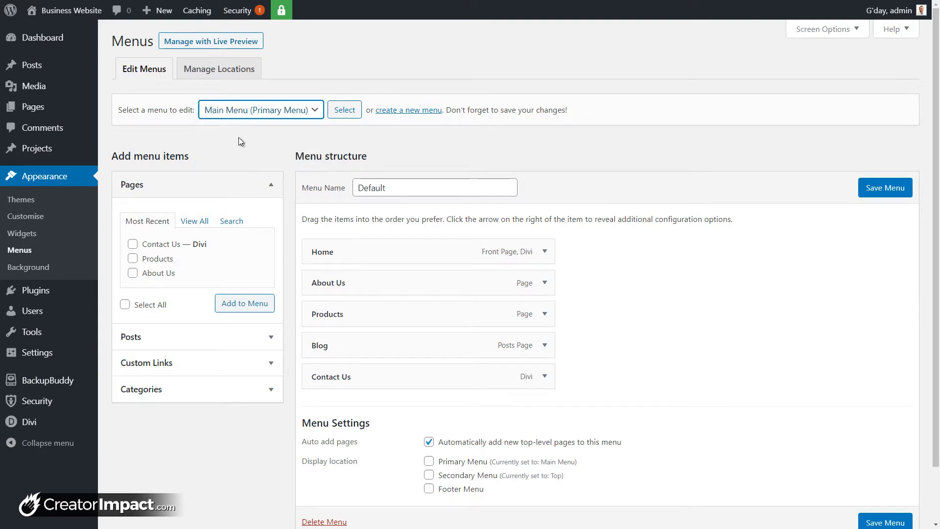
pyautogui.click(339, 117)
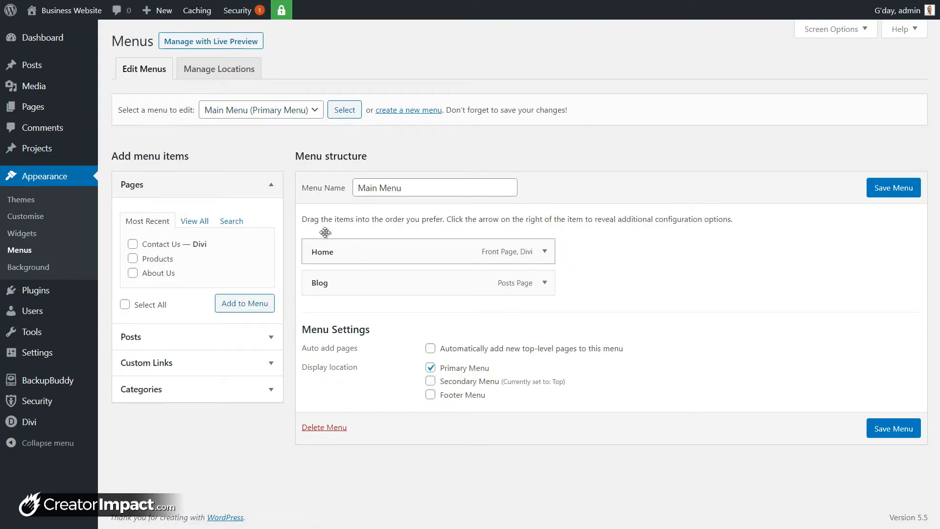
# Add the posts Dinosaurs still exist, Something is Fishy, Why you should not read this title and This is not a blog post to the menu.
pyautogui.click(272, 339)
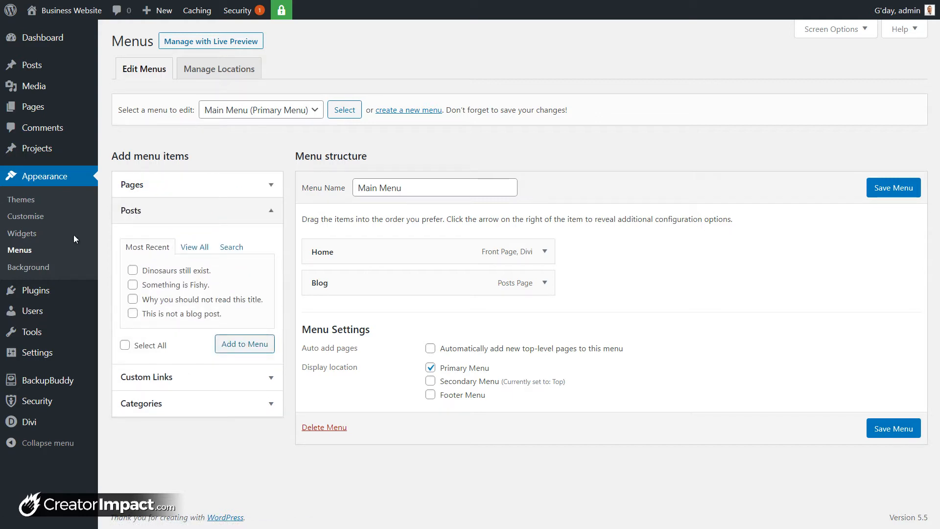
pyautogui.click(133, 270)
pyautogui.click(132, 284)
pyautogui.click(132, 299)
pyautogui.click(133, 313)
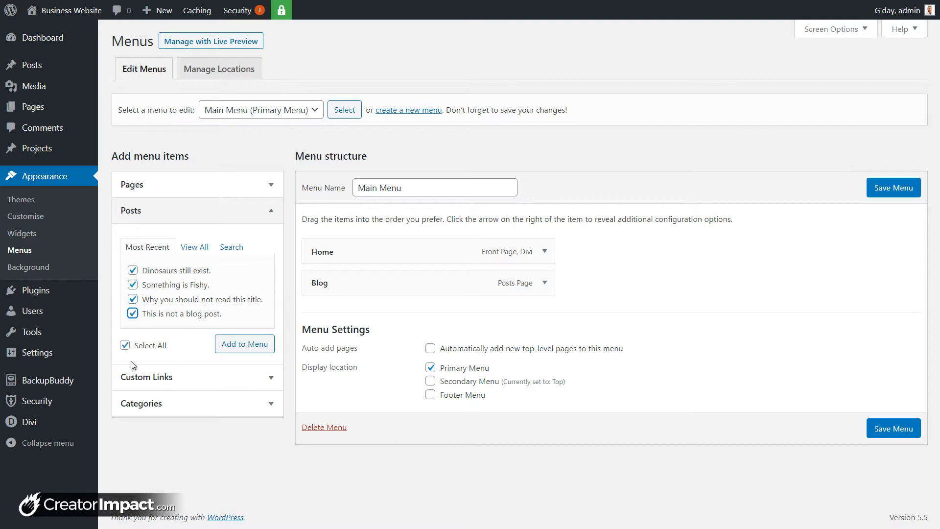
pyautogui.click(255, 348)
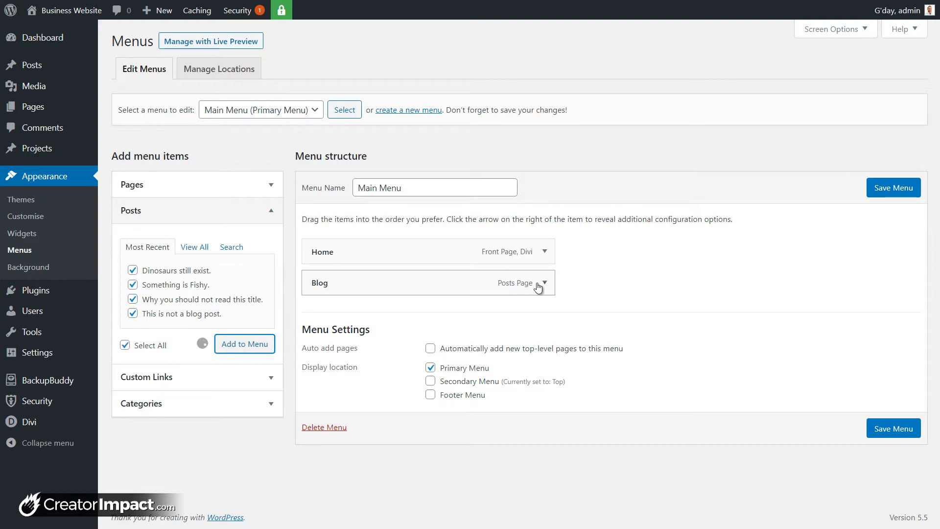
# Nest the four added posts as sub-items directly under Blog in the menu structure.
pyautogui.moveTo(366, 316); pyautogui.dragTo(385, 345)
pyautogui.moveTo(375, 381); pyautogui.dragTo(397, 379)
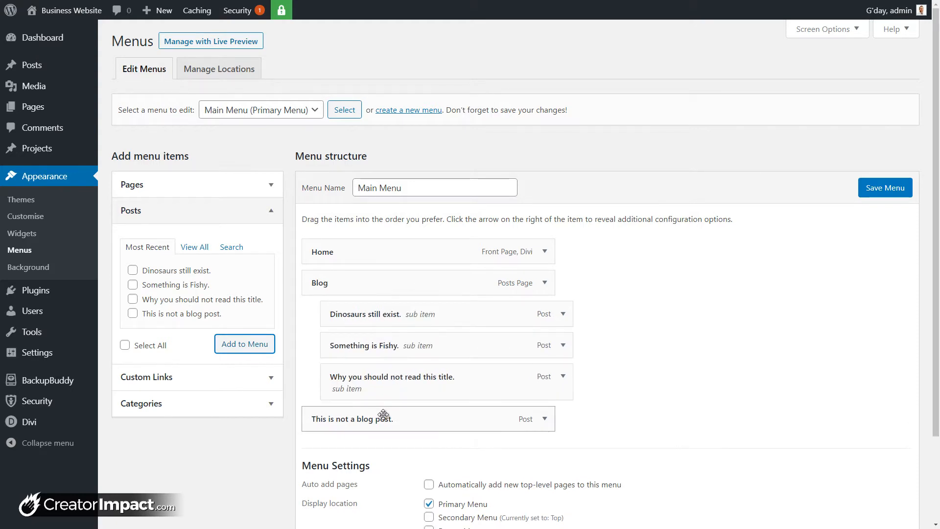
pyautogui.moveTo(389, 418); pyautogui.dragTo(411, 410)
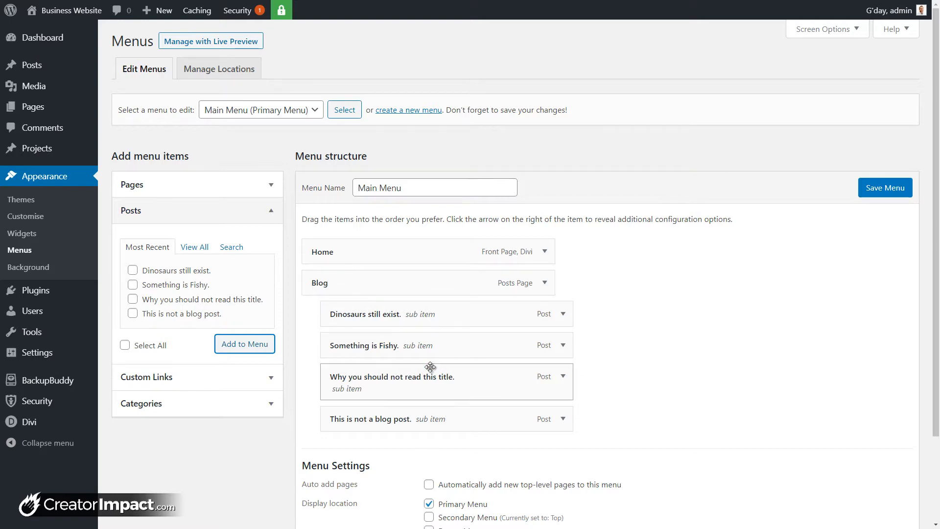
# Add a custom link to the menu with the URL # and the link text Blog Posts.
pyautogui.click(261, 383)
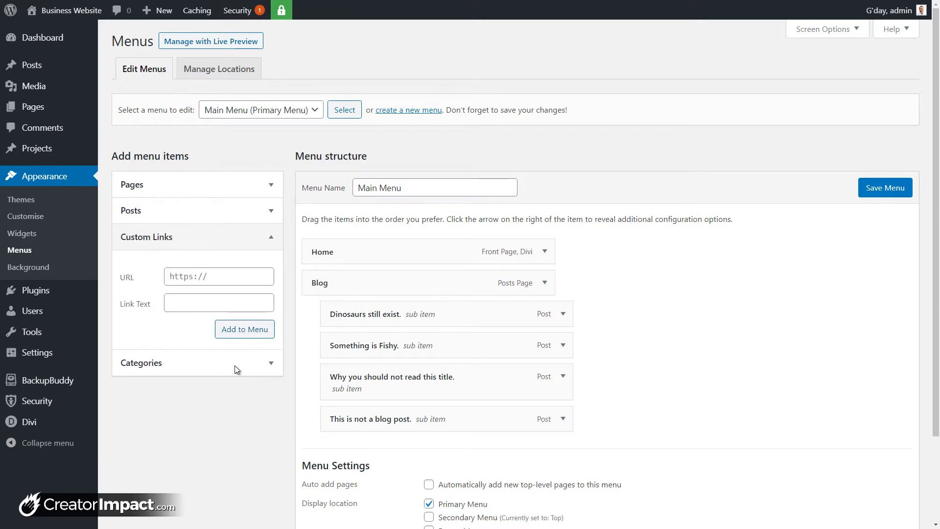
pyautogui.click(223, 276)
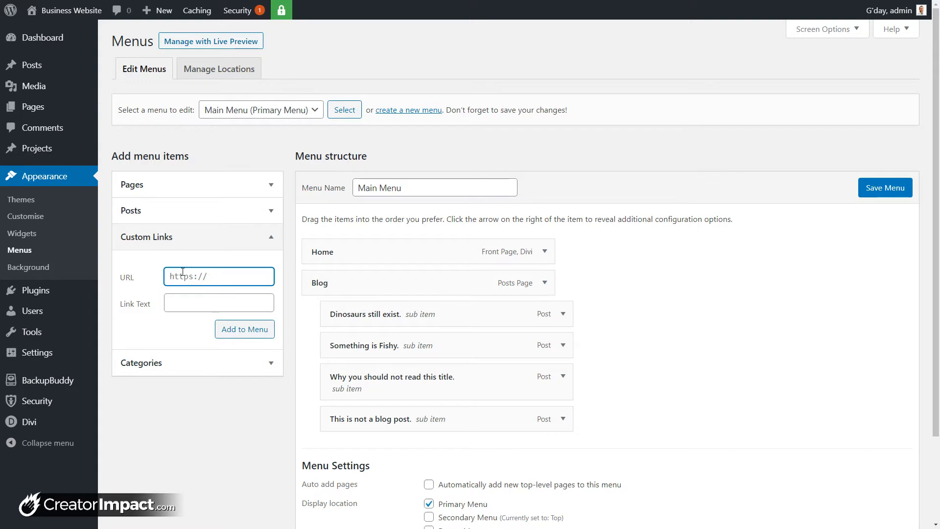
pyautogui.click(187, 309)
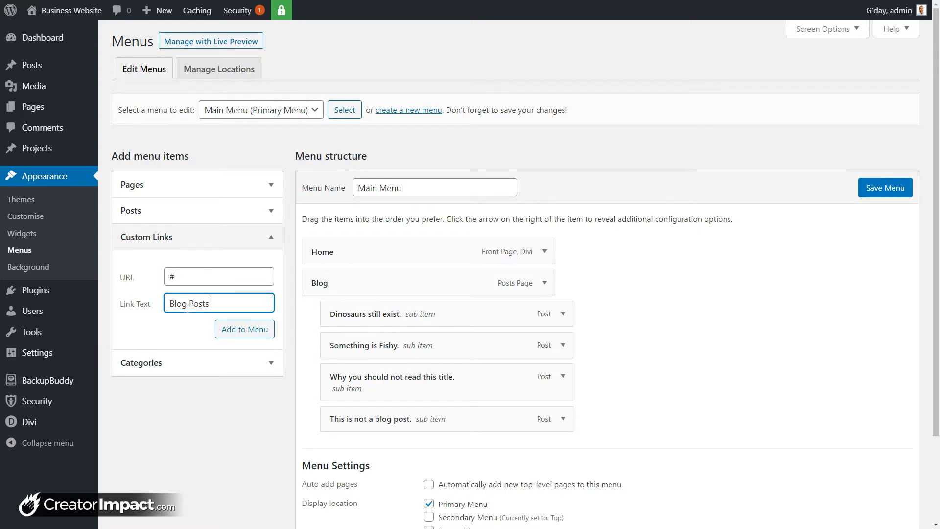
pyautogui.click(166, 276)
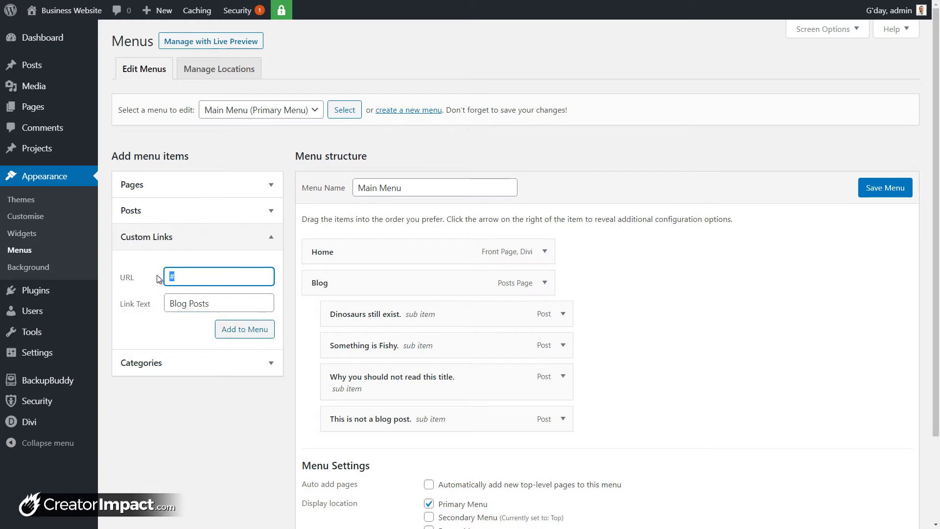
pyautogui.click(235, 277)
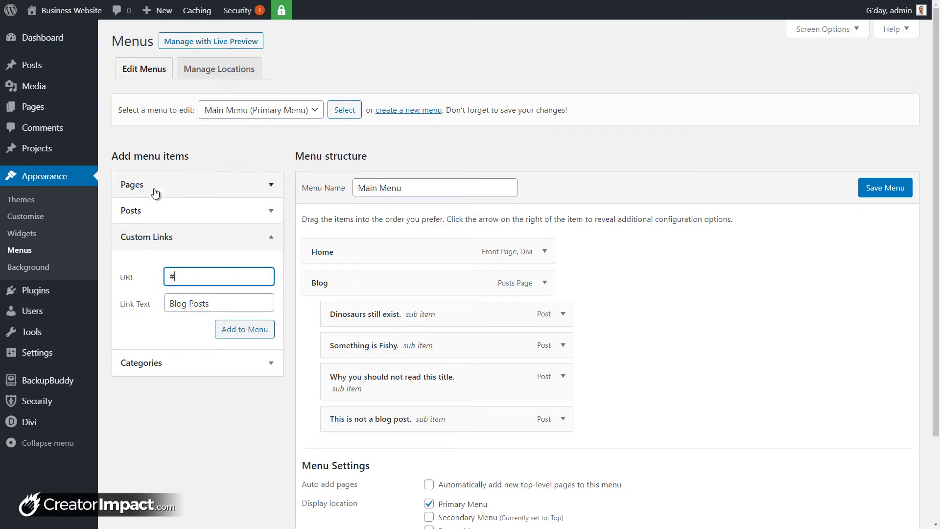
pyautogui.click(252, 333)
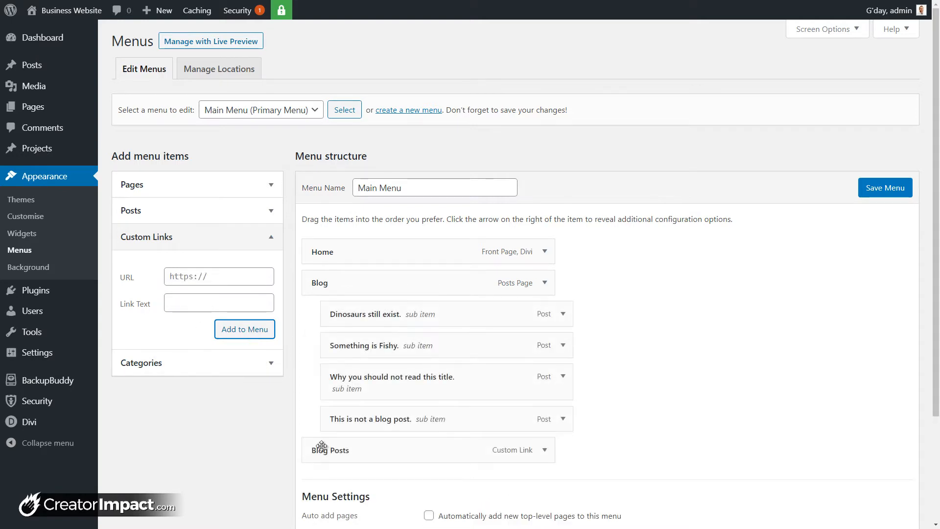
# Place the Blog Posts link as a sub-item of Blog and nest the four posts one level beneath it.
pyautogui.moveTo(318, 447); pyautogui.dragTo(356, 344)
pyautogui.moveTo(352, 376); pyautogui.dragTo(371, 376)
pyautogui.moveTo(364, 418); pyautogui.dragTo(397, 450)
pyautogui.scroll(-2, 387, 313)
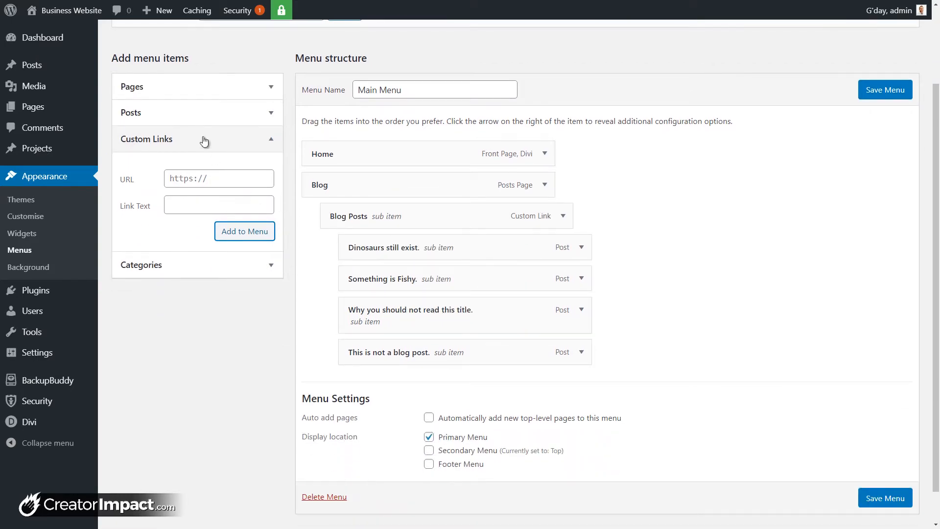
# Add a custom link with the URL # and the text Categories, and make it a sub-item of Blog.
pyautogui.click(215, 184)
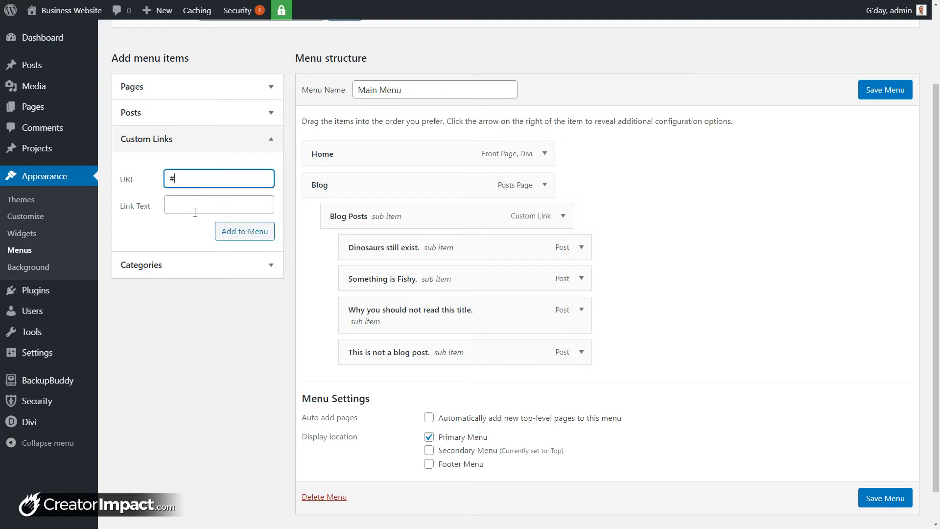
pyautogui.click(212, 207)
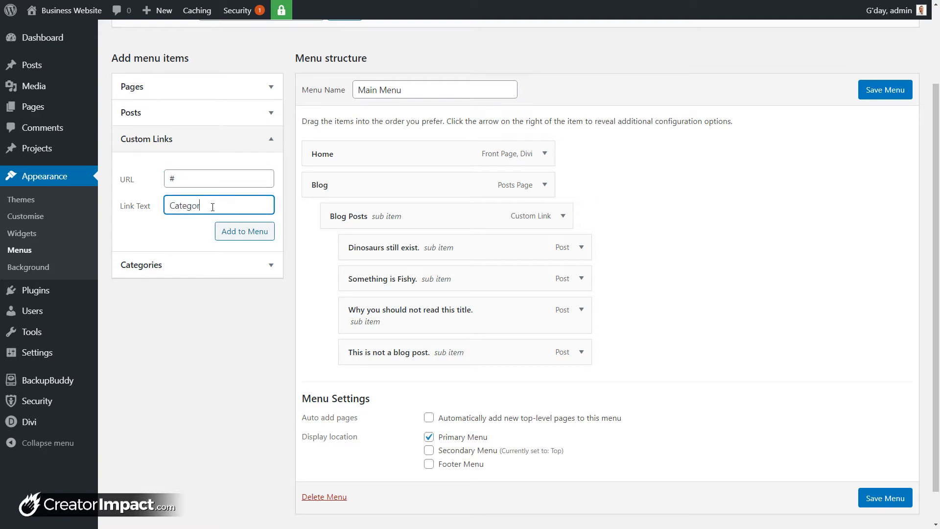
pyautogui.click(254, 232)
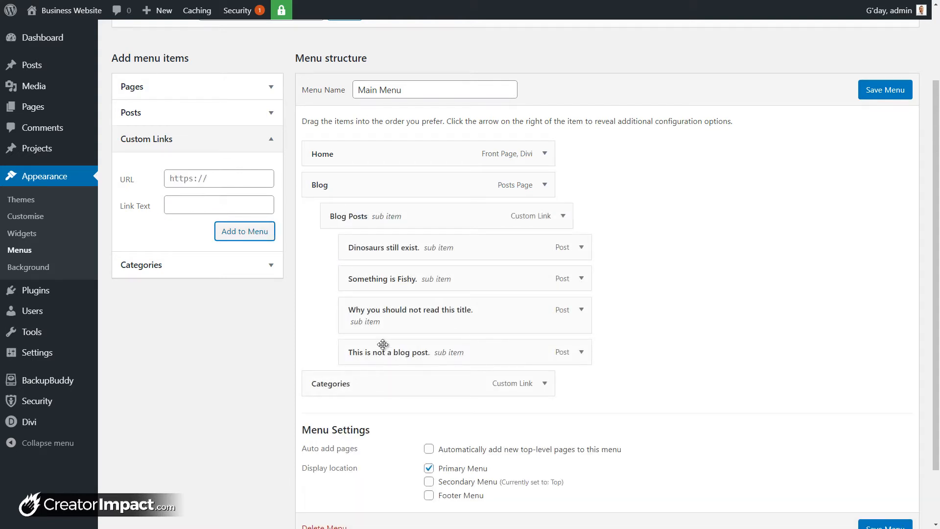
pyautogui.moveTo(361, 383); pyautogui.dragTo(382, 387)
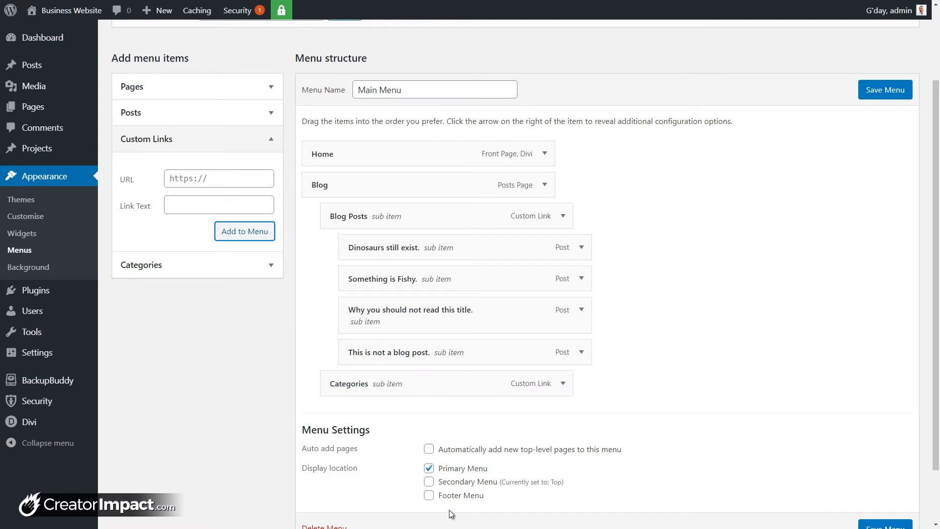
# Add the categories Uncategorized, Cool stuff category and other category to the menu.
pyautogui.click(189, 269)
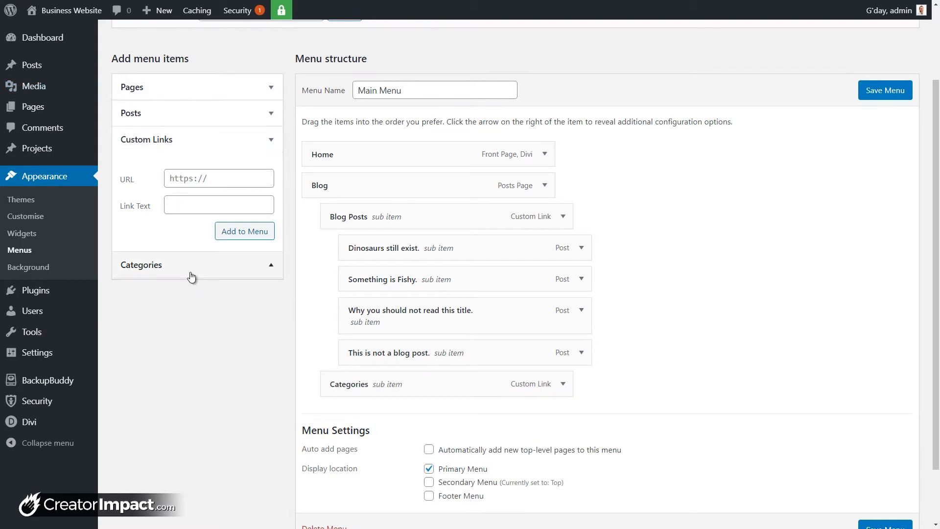
pyautogui.scroll(2, 166, 305)
pyautogui.click(133, 323)
pyautogui.click(133, 337)
pyautogui.click(132, 352)
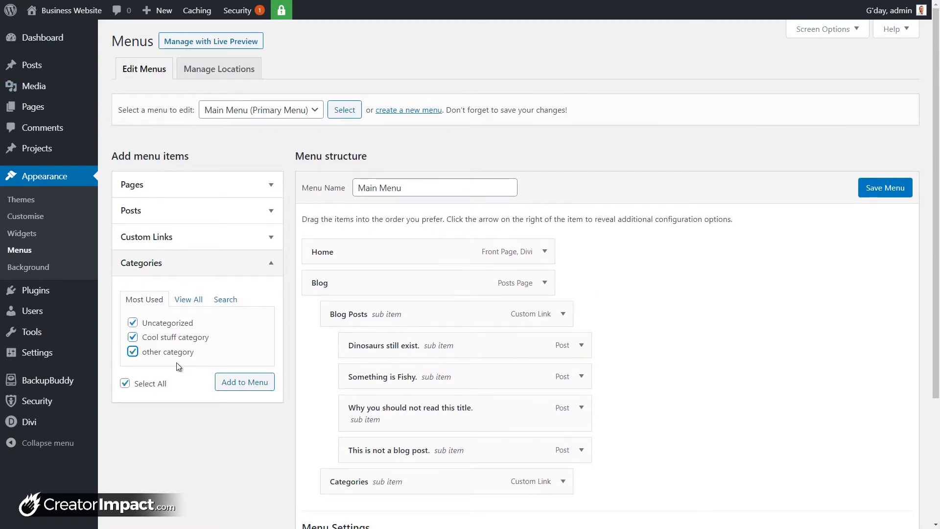
pyautogui.click(267, 386)
# Nest the three category items one level beneath the Categories link.
pyautogui.scroll(-3, 495, 238)
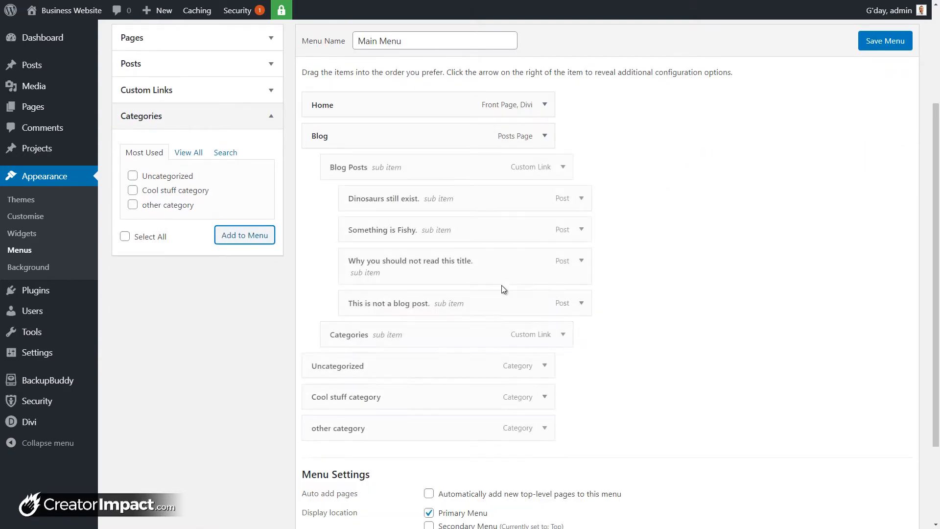
pyautogui.moveTo(309, 367); pyautogui.dragTo(385, 398)
pyautogui.moveTo(380, 430); pyautogui.dragTo(392, 428)
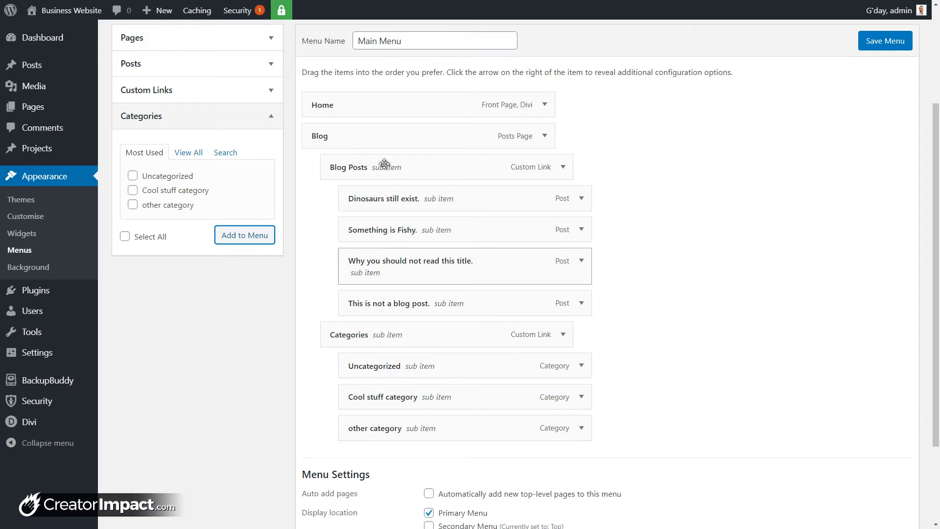
# Add the Blog page to the menu again and place it as the first sub-item under Blog, above Blog Posts.
pyautogui.click(148, 37)
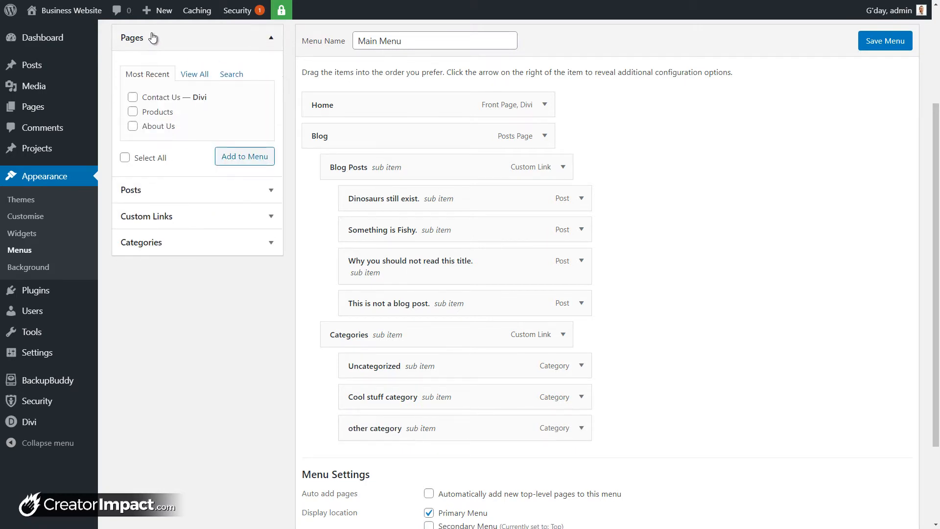
pyautogui.click(195, 75)
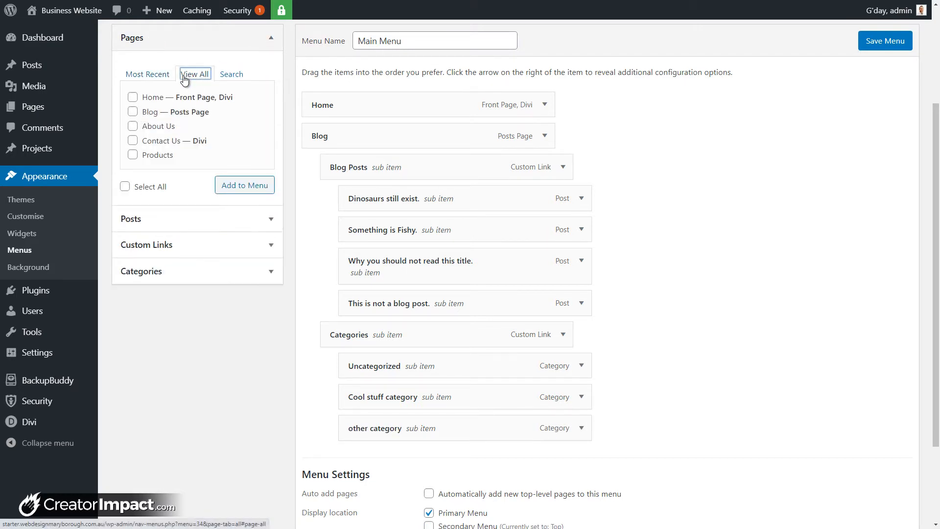
pyautogui.click(133, 111)
pyautogui.click(244, 185)
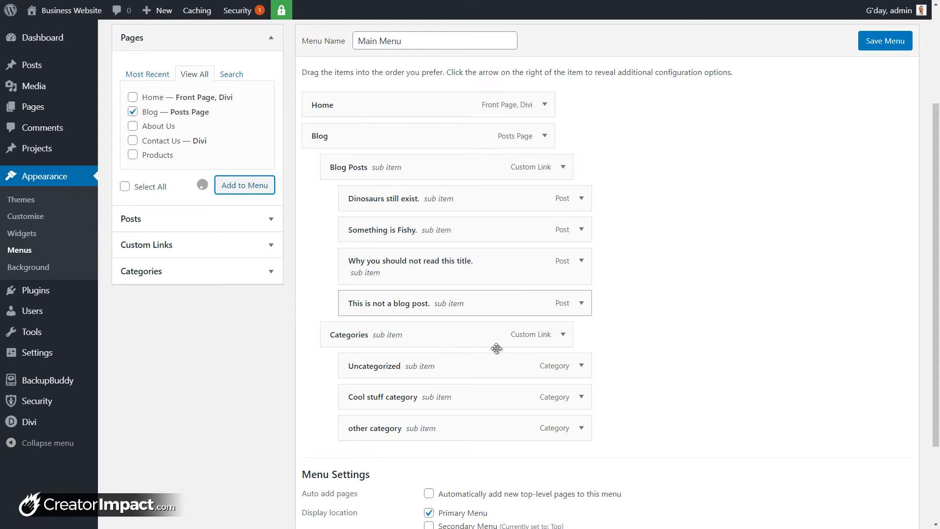
pyautogui.moveTo(369, 461); pyautogui.dragTo(373, 167)
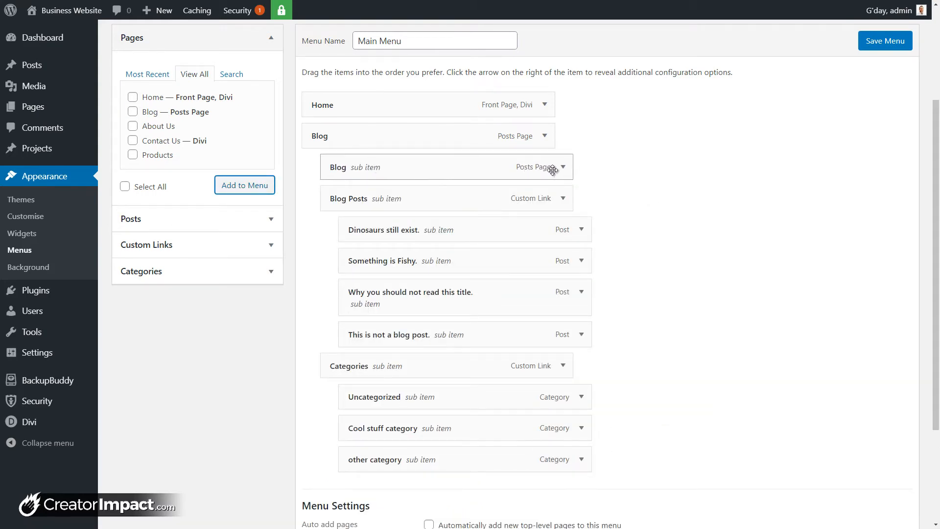
# Change the navigation label of the Blog sub-item above Blog Posts to Visit our Blog, and save the menu.
pyautogui.click(563, 167)
pyautogui.moveTo(373, 209); pyautogui.dragTo(192, 204)
pyautogui.write('Vis')
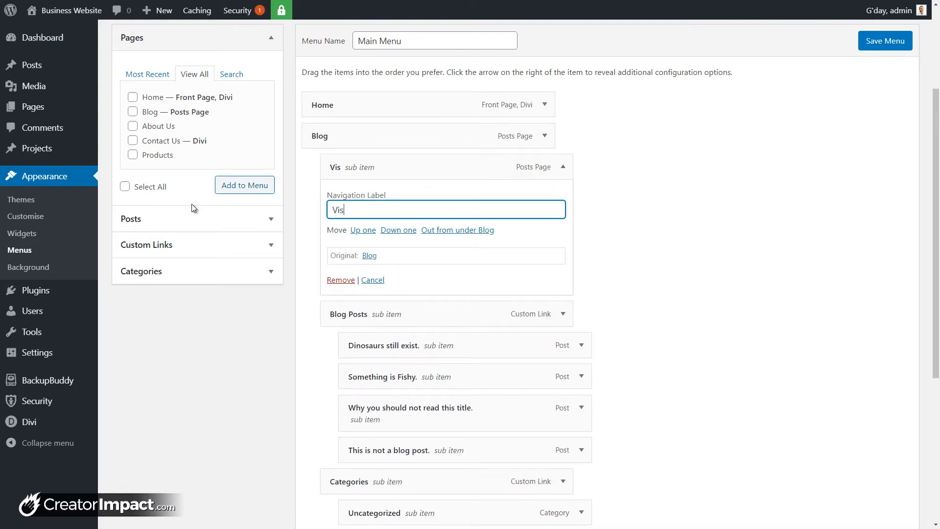
pyautogui.write('it our Blog')
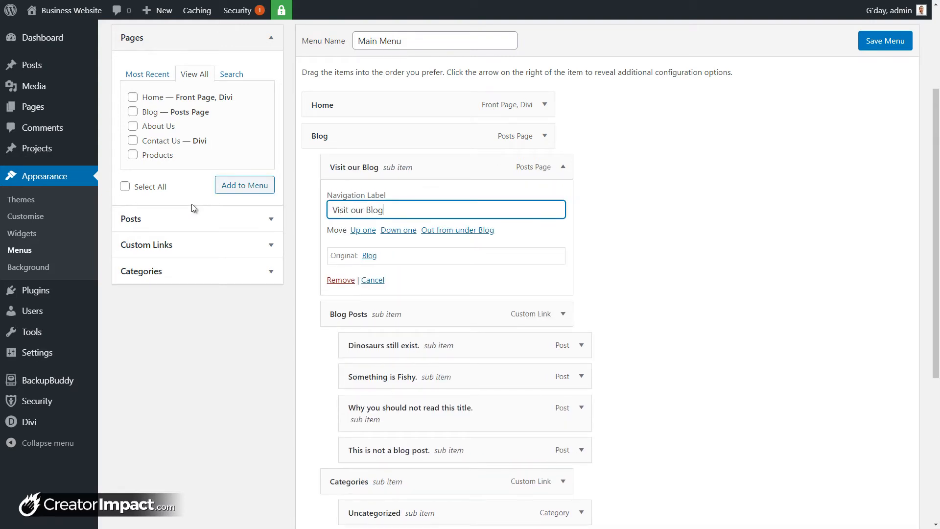
pyautogui.click(688, 265)
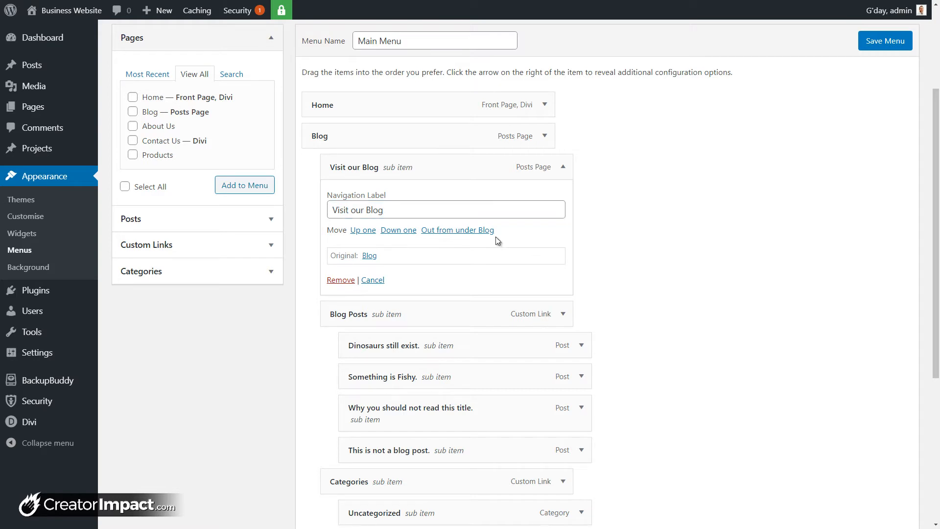
pyautogui.click(563, 166)
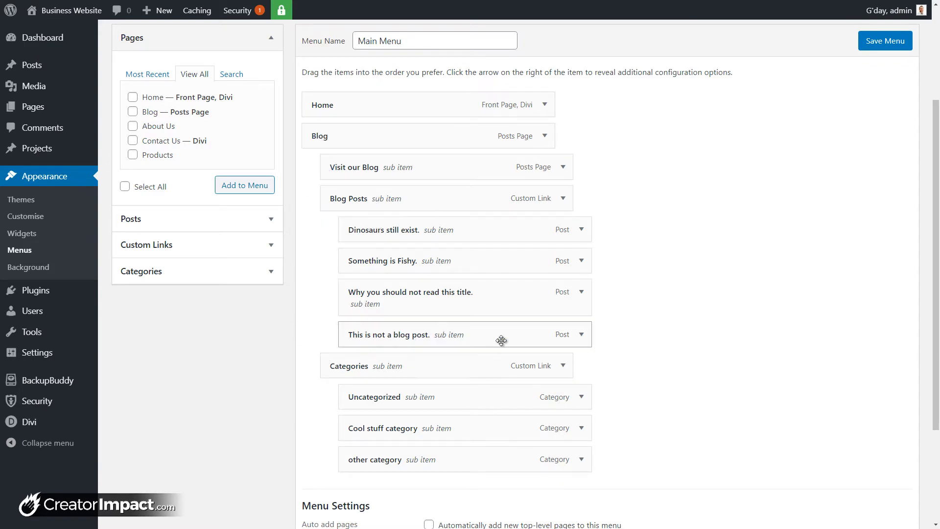
pyautogui.click(895, 48)
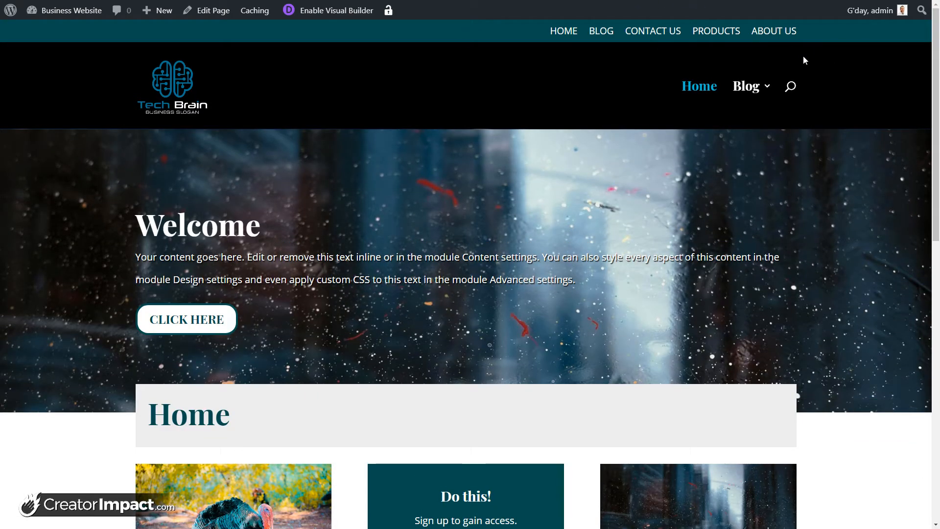
# Check the Blog dropdown on the live home page, including its Blog Posts and Categories submenus.
pyautogui.moveTo(760, 90)
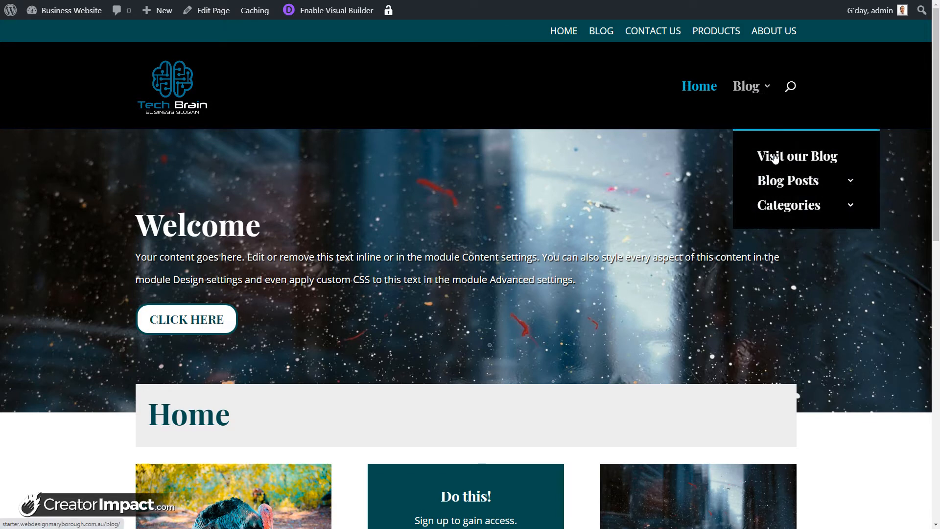
pyautogui.moveTo(776, 188)
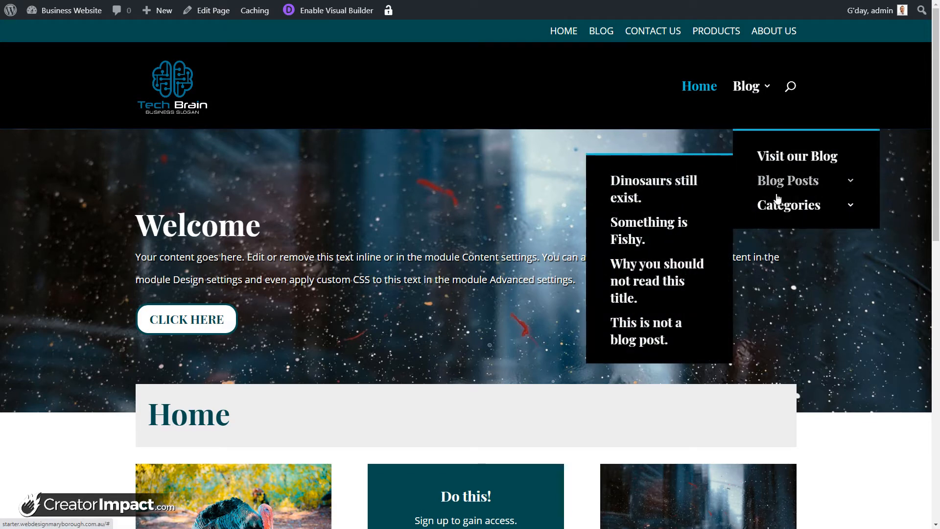
pyautogui.moveTo(779, 208)
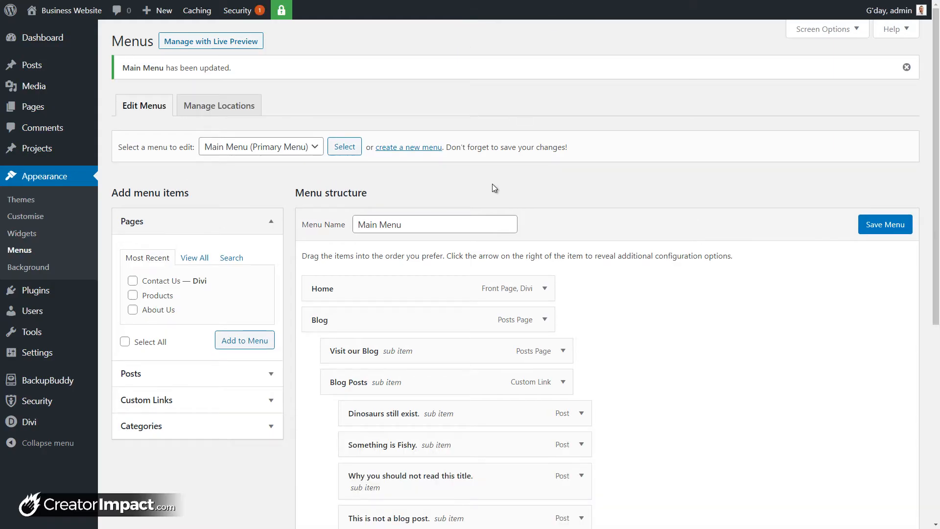
# Expand the top-level Blog item's settings and enable the CSS Classes advanced menu property.
pyautogui.scroll(-5, 591, 196)
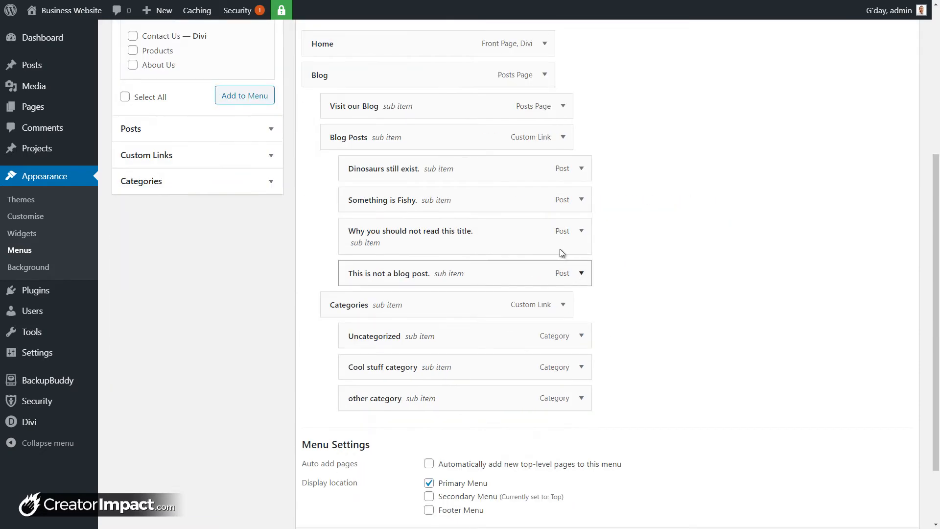
pyautogui.scroll(4, 560, 249)
pyautogui.scroll(1, 556, 243)
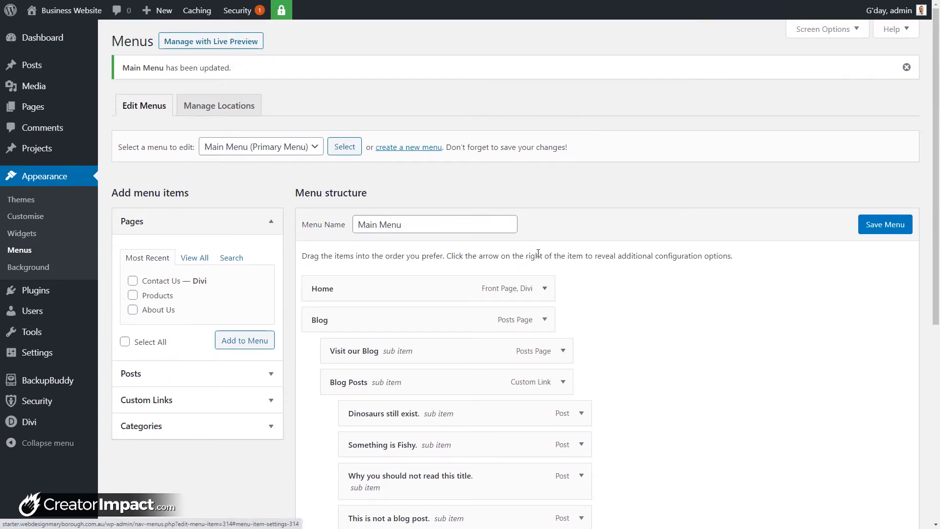
pyautogui.click(550, 322)
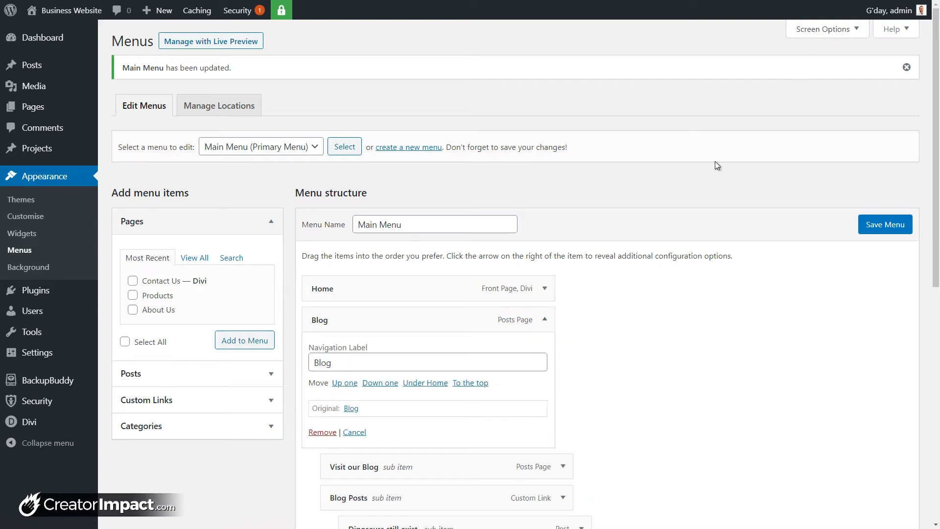
pyautogui.click(858, 31)
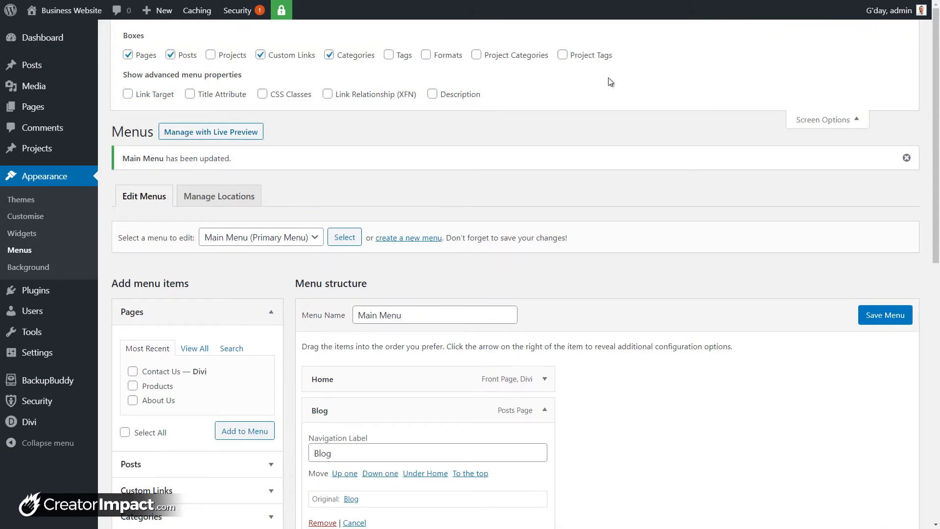
pyautogui.click(263, 94)
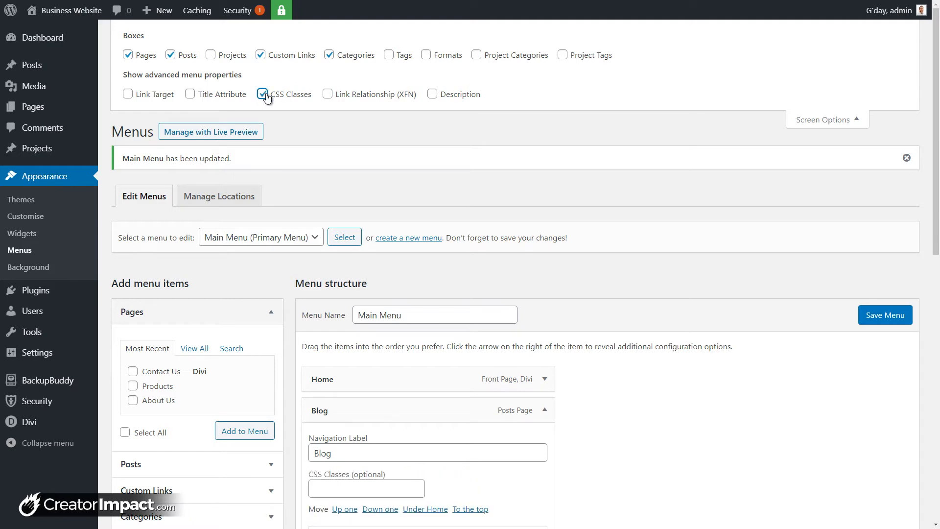
# Assign the CSS class mega-menu to the top-level Blog item, save the menu and view the Blog dropdown on the site.
pyautogui.scroll(-4, 570, 267)
pyautogui.click(347, 290)
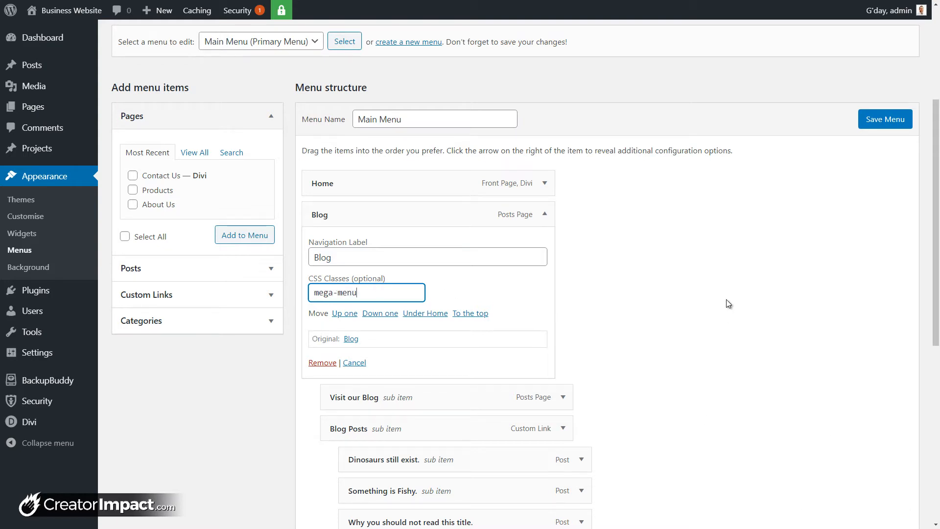
pyautogui.click(885, 121)
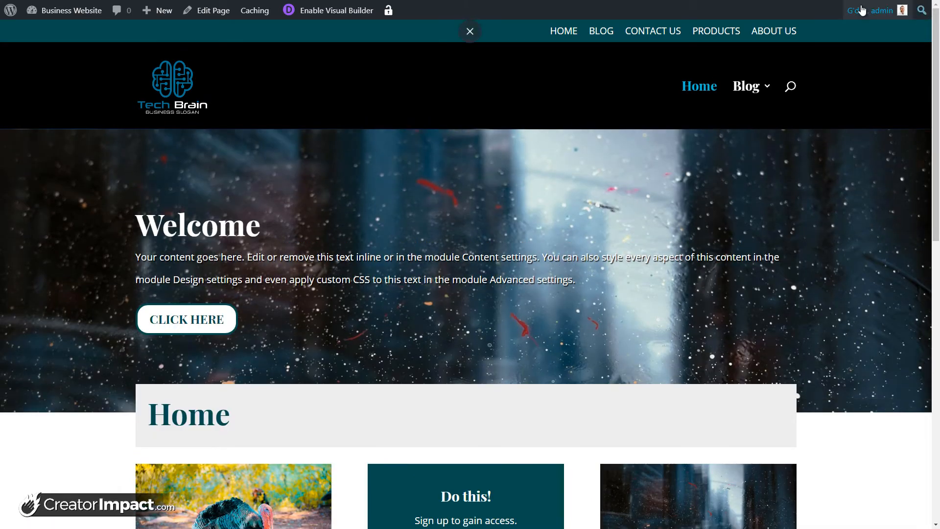
pyautogui.moveTo(769, 91)
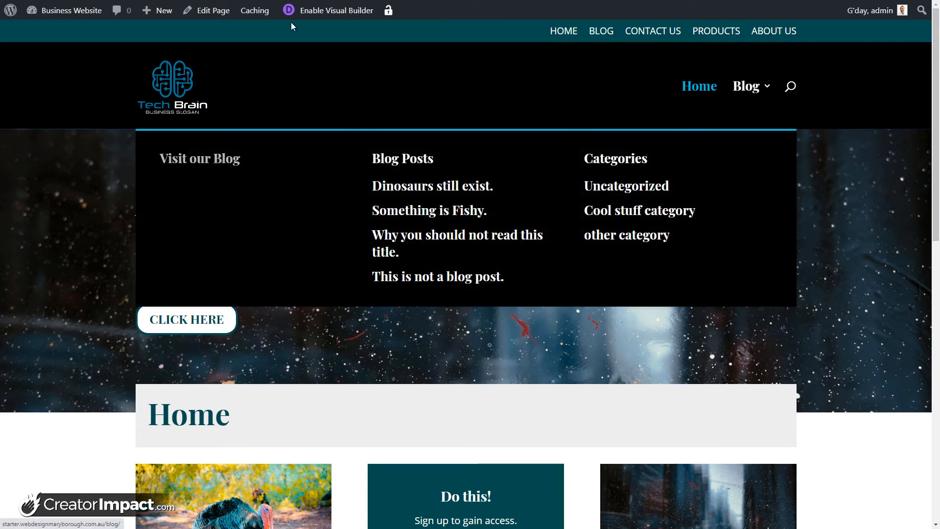
# Start a new post in a separate browser tab.
pyautogui.moveTo(162, 14)
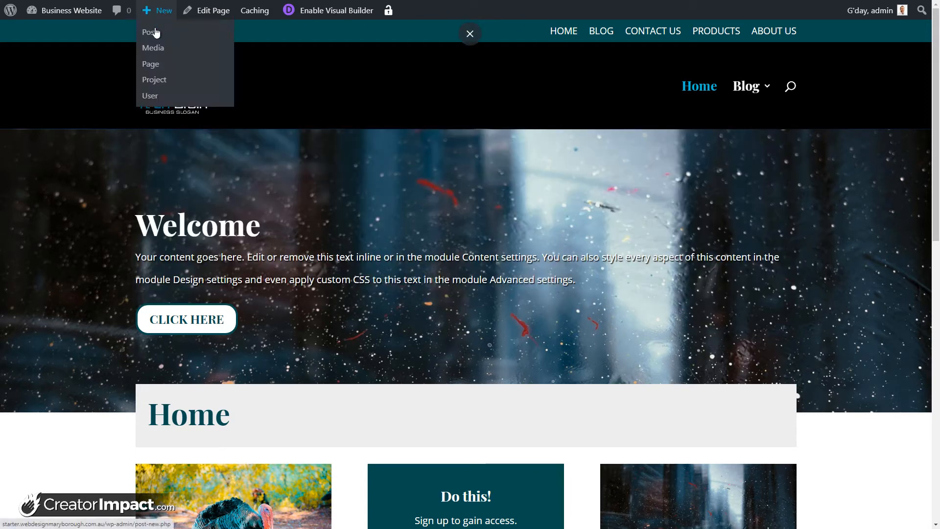
pyautogui.rightClick(154, 30)
pyautogui.click(175, 40)
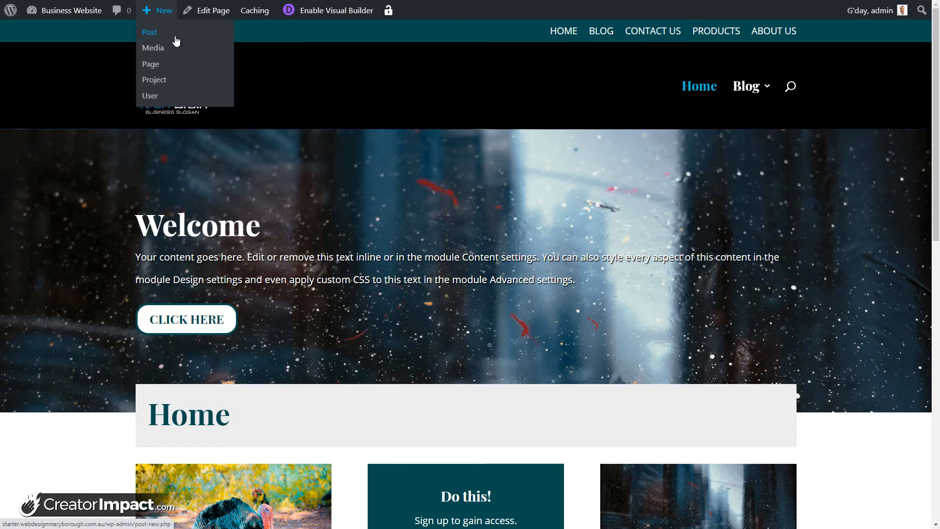
pyautogui.hotkey('ctrl', 'Tab')
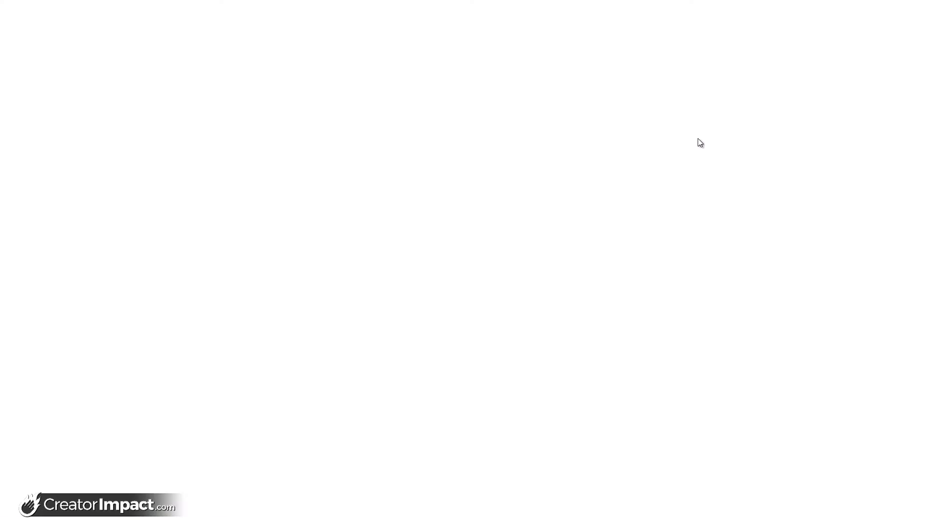
pyautogui.click(430, 269)
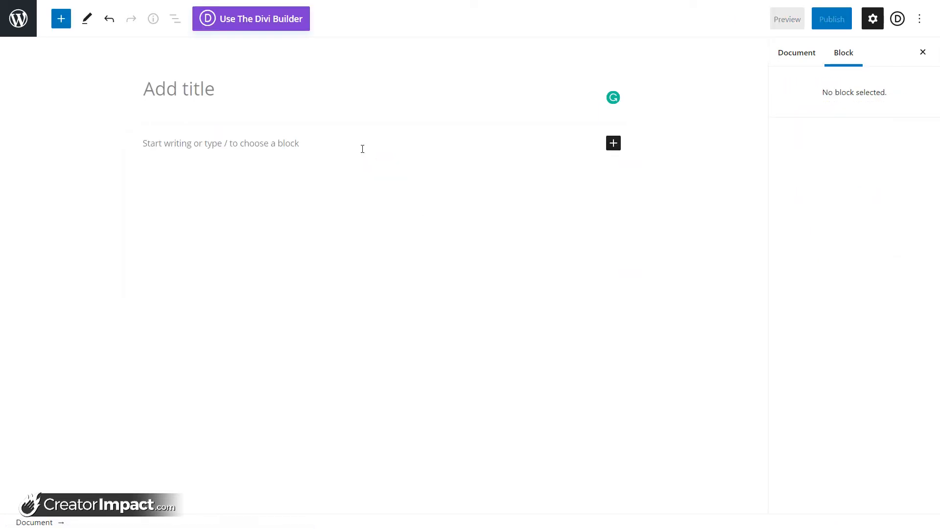
# Search the available blocks for classic and insert a Classic block into the post body.
pyautogui.click(613, 144)
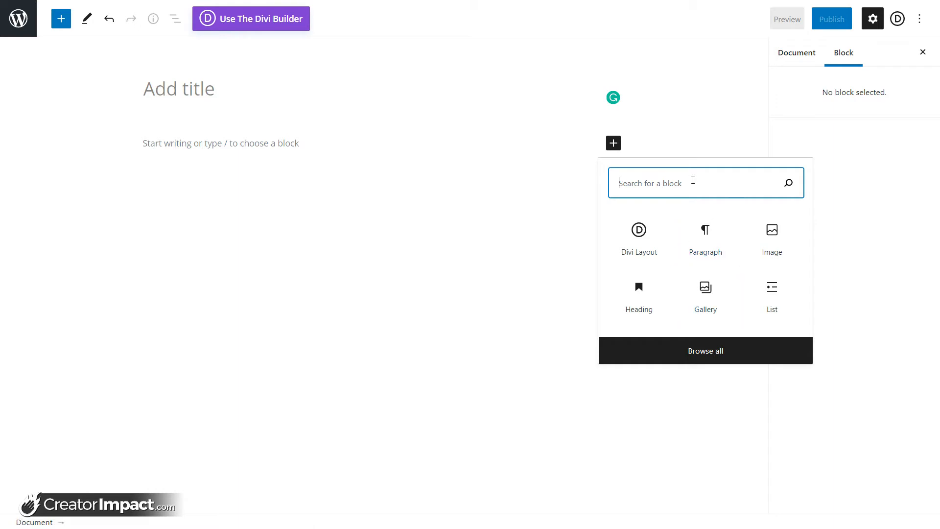
pyautogui.write('classic')
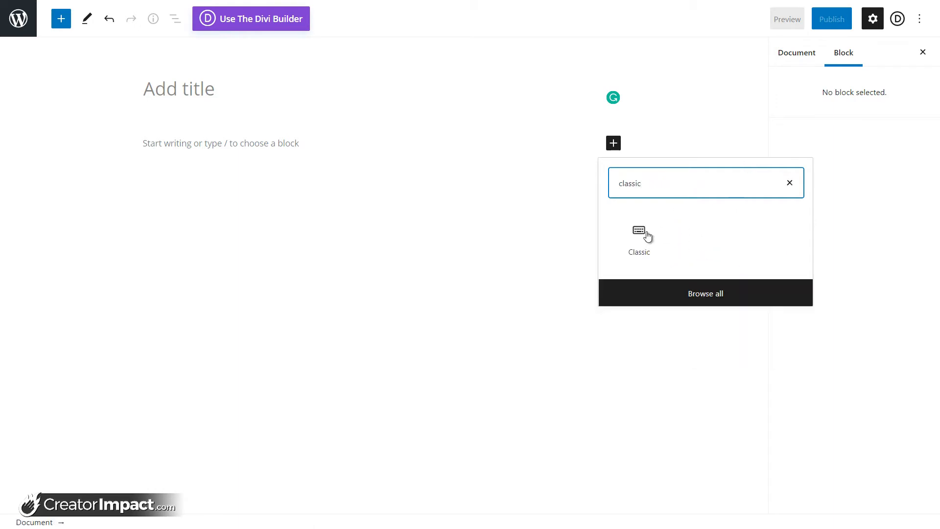
pyautogui.click(640, 235)
pyautogui.click(221, 173)
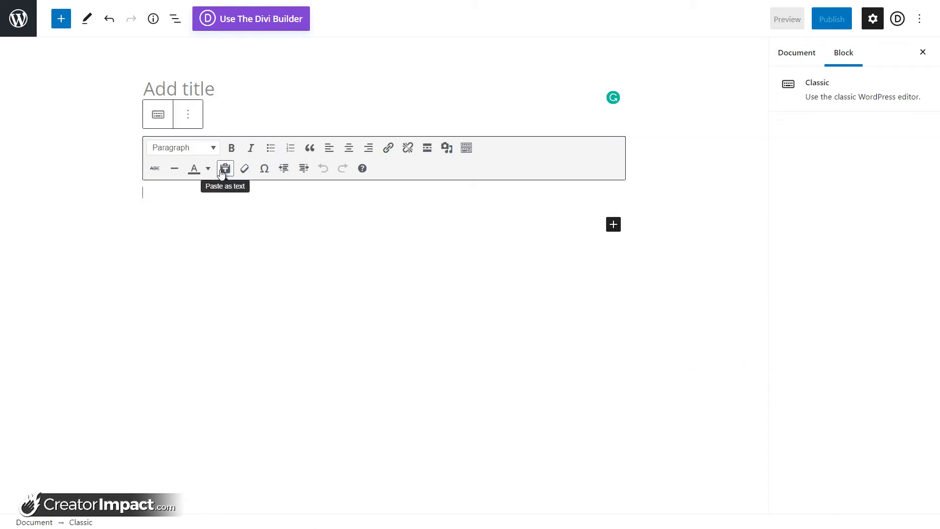
# Upload the image 250.png to the media library from the Classic block.
pyautogui.click(452, 148)
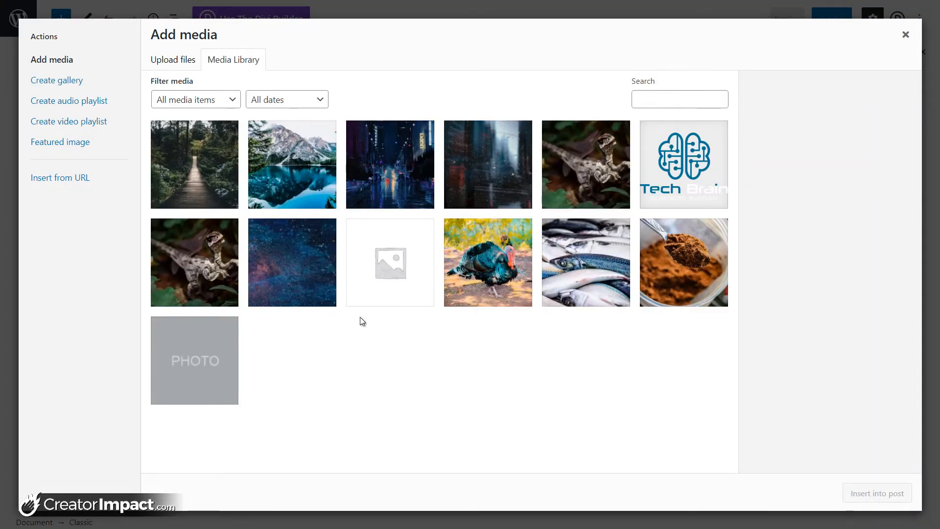
pyautogui.click(177, 60)
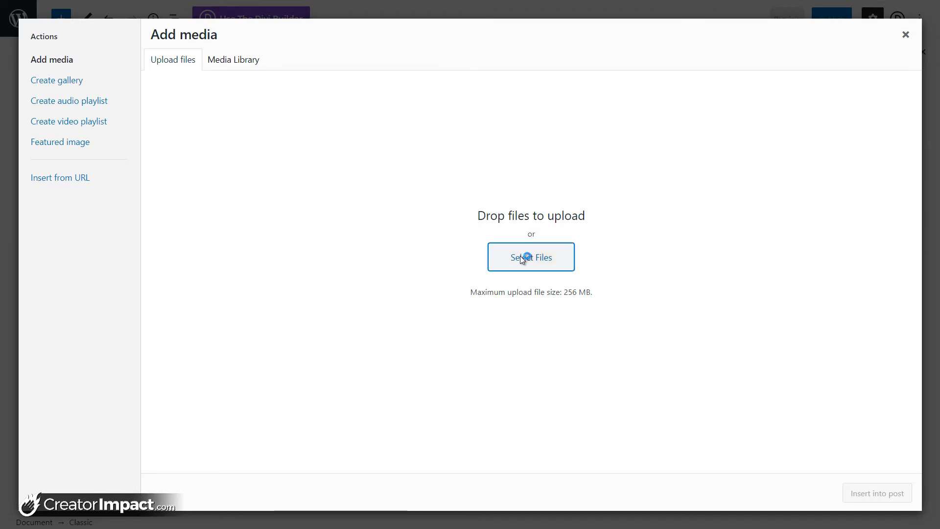
pyautogui.click(521, 255)
pyautogui.click(281, 81)
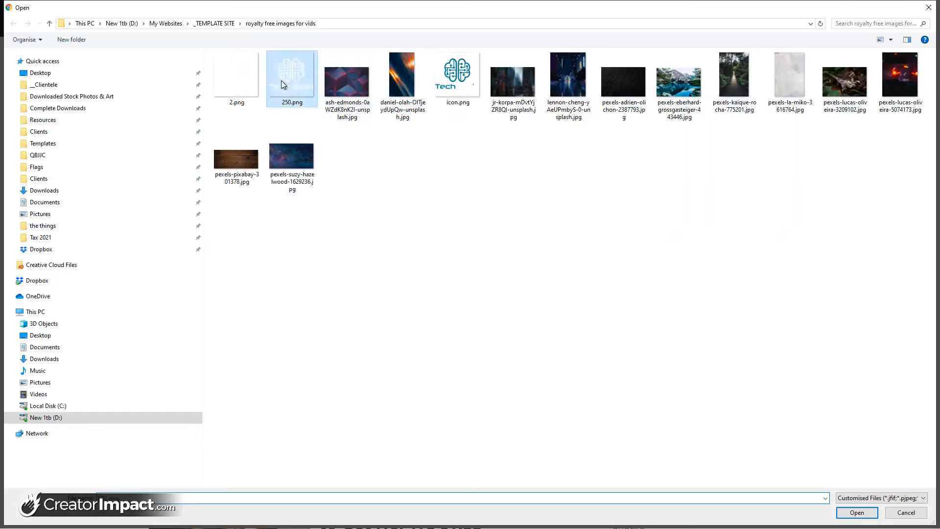
pyautogui.click(861, 517)
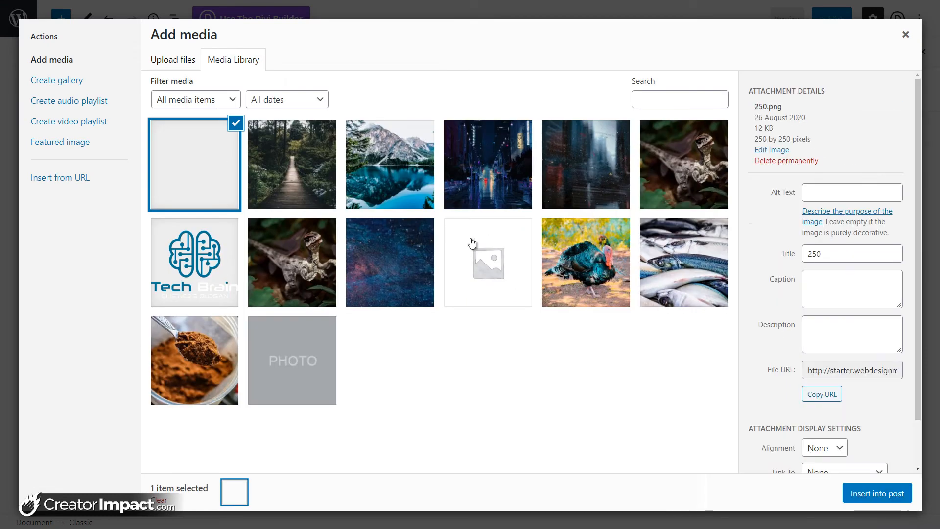
# Set the 250.png image size to Thumbnail – 150 × 150 and insert it into the post.
pyautogui.scroll(-2, 806, 420)
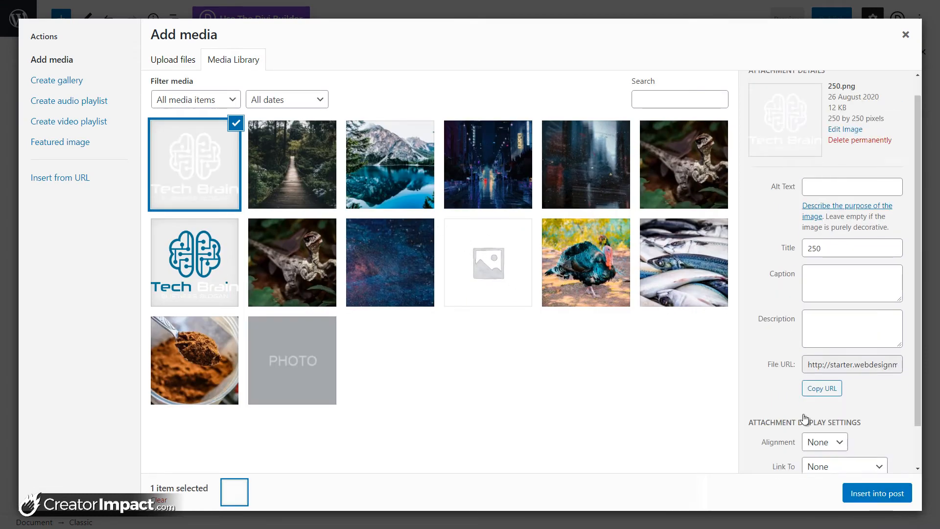
pyautogui.click(872, 444)
pyautogui.click(873, 461)
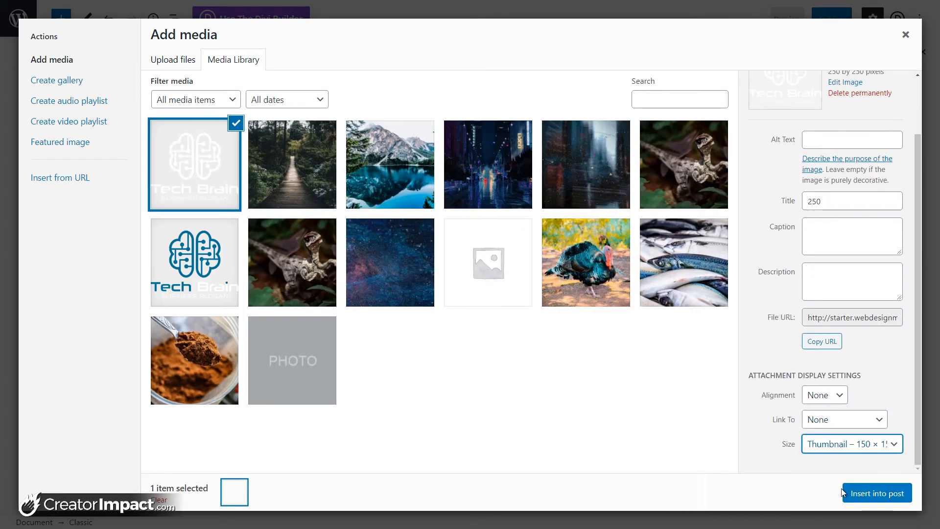
pyautogui.click(881, 496)
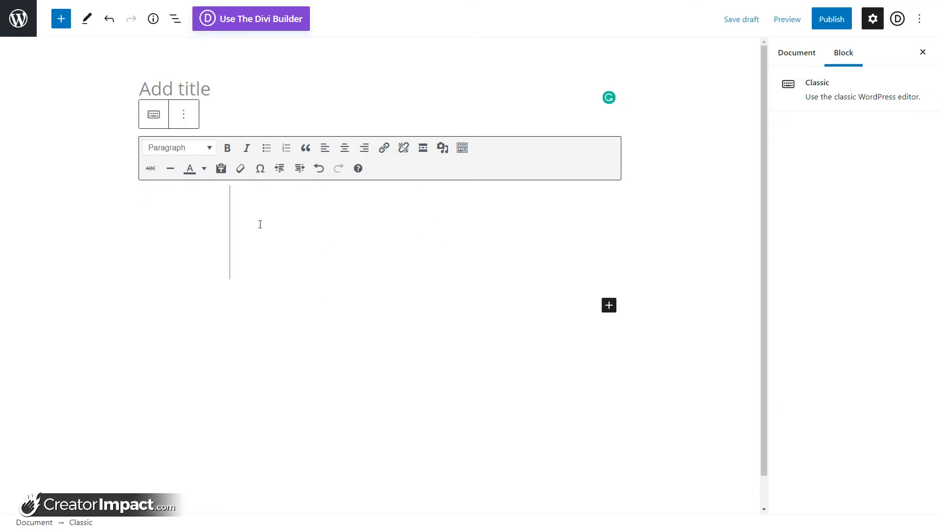
# Insert the dinosaur and night city street images from the media library into the post at Thumbnail size.
pyautogui.click(443, 148)
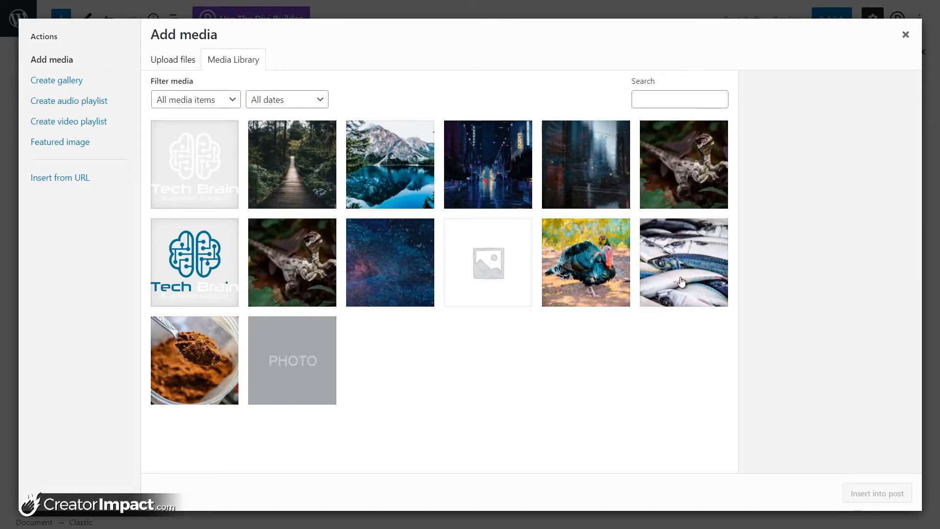
pyautogui.click(661, 159)
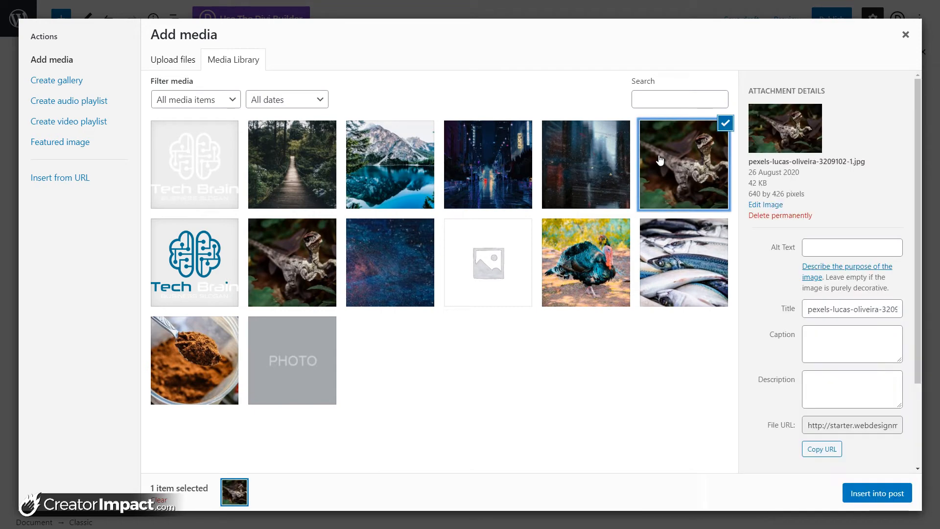
pyautogui.click(489, 172)
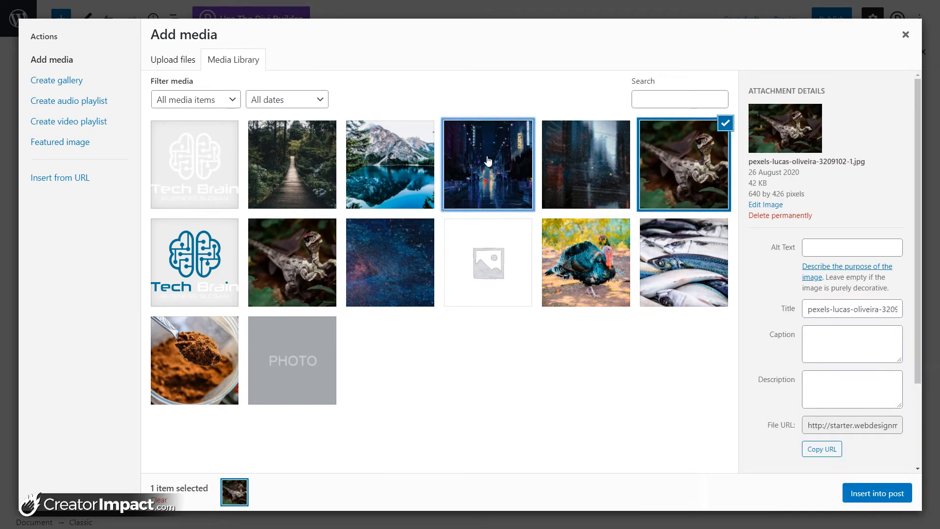
pyautogui.scroll(-3, 858, 430)
pyautogui.click(852, 444)
pyautogui.click(852, 455)
pyautogui.click(669, 199)
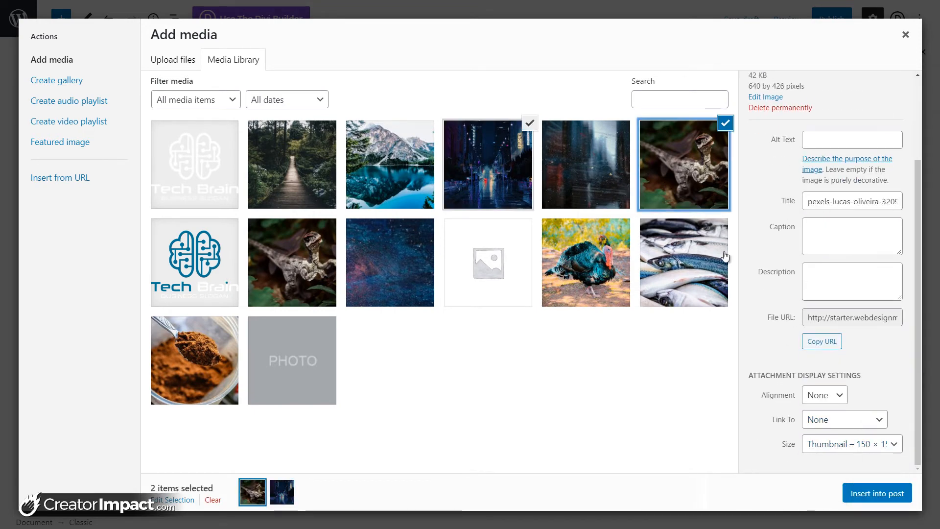
pyautogui.click(895, 496)
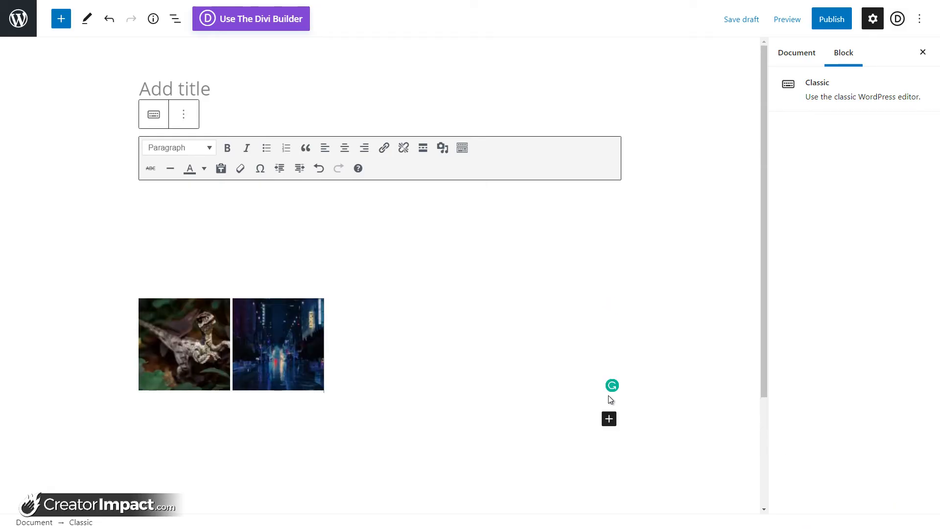
# Examine the paragraph tags in the Classic block's HTML source, and return the block to visual editing.
pyautogui.click(184, 114)
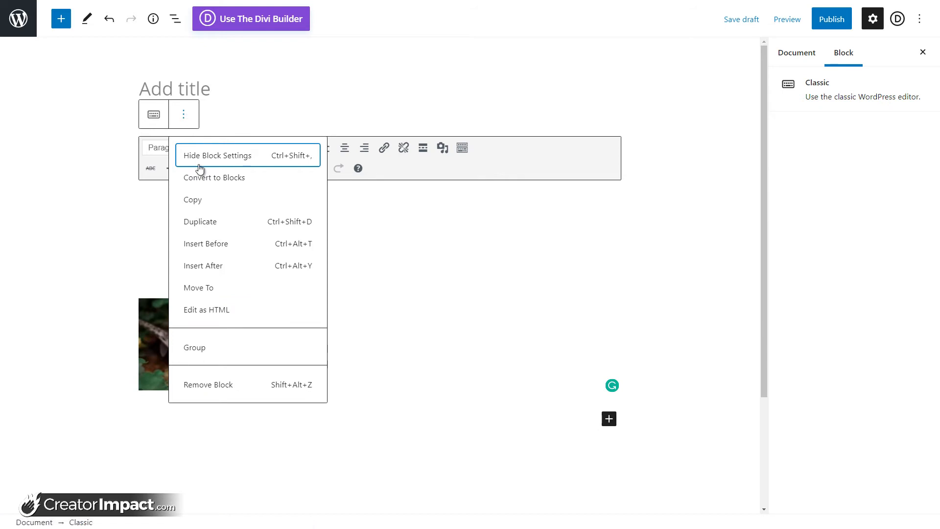
pyautogui.click(217, 315)
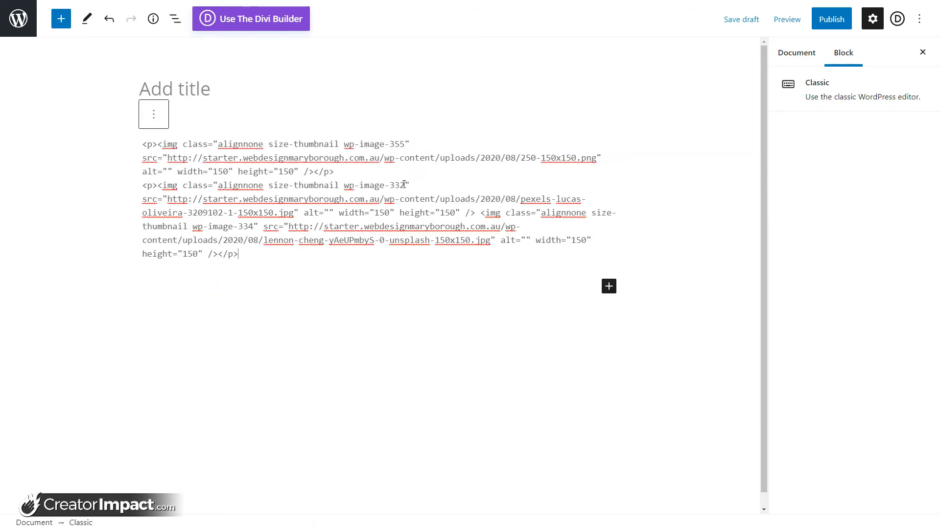
pyautogui.moveTo(157, 145)
pyautogui.mouseDown()
pyautogui.moveTo(416, 145)
pyautogui.moveTo(146, 146)
pyautogui.mouseUp()
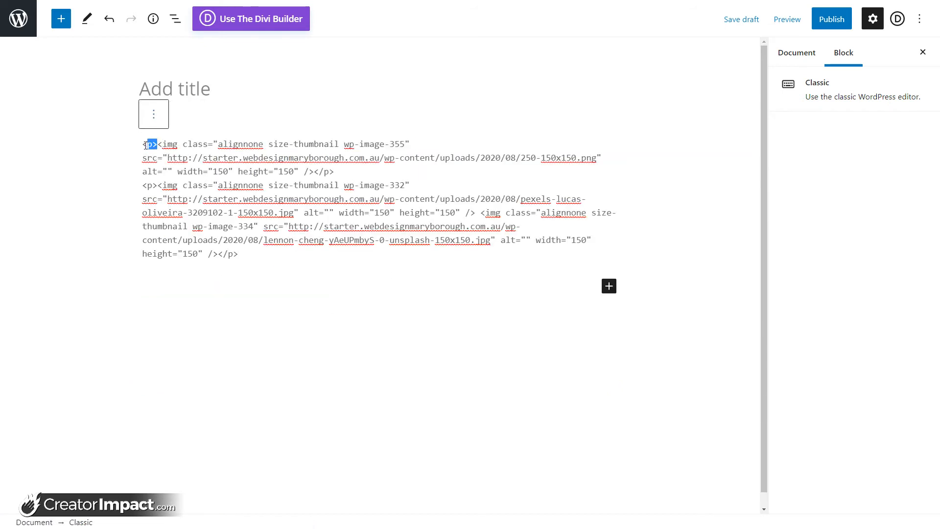
pyautogui.click(347, 172)
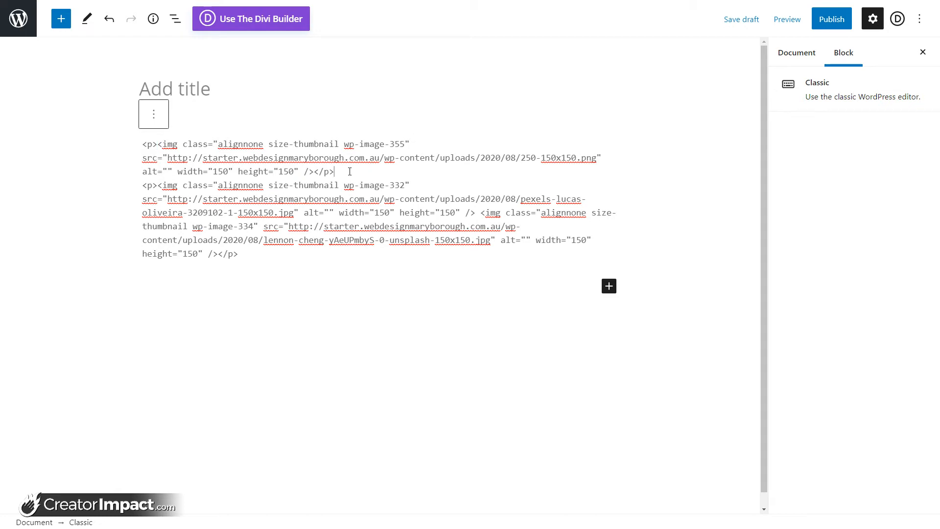
pyautogui.click(162, 118)
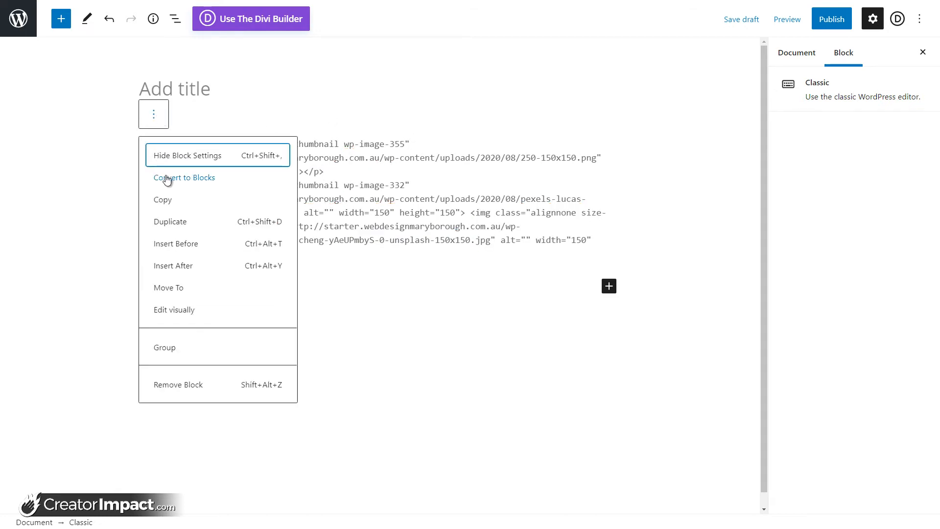
pyautogui.click(415, 218)
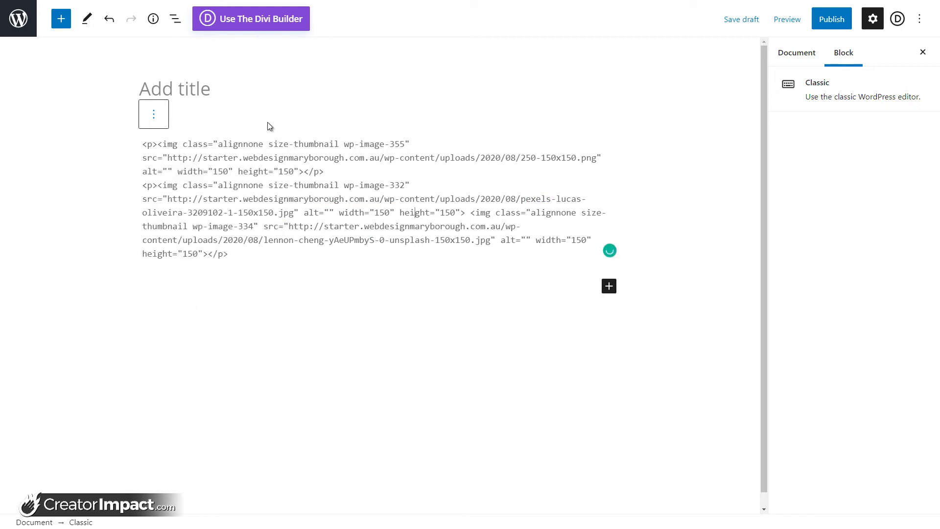
pyautogui.click(157, 117)
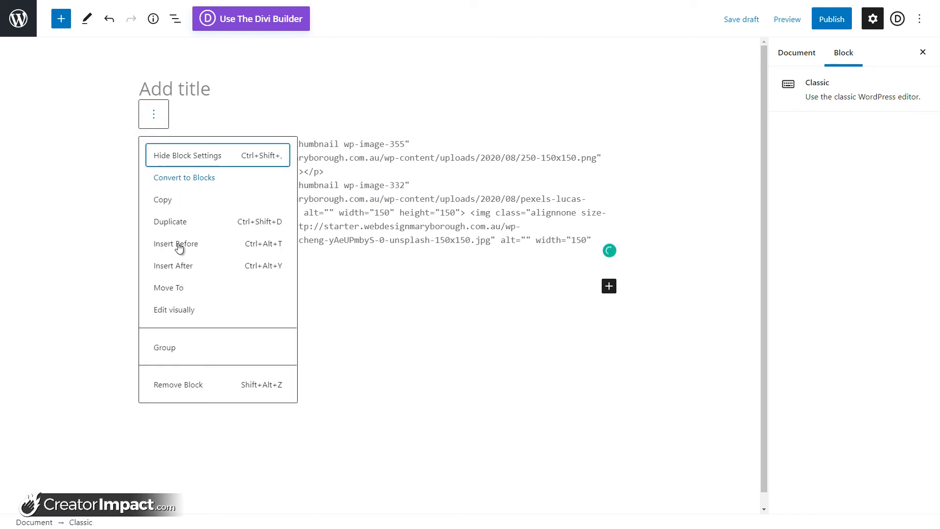
pyautogui.click(193, 317)
# Delete the night city street and dinosaur thumbnails from the Classic block, keeping only the 250.png image.
pyautogui.click(302, 335)
pyautogui.press('Delete')
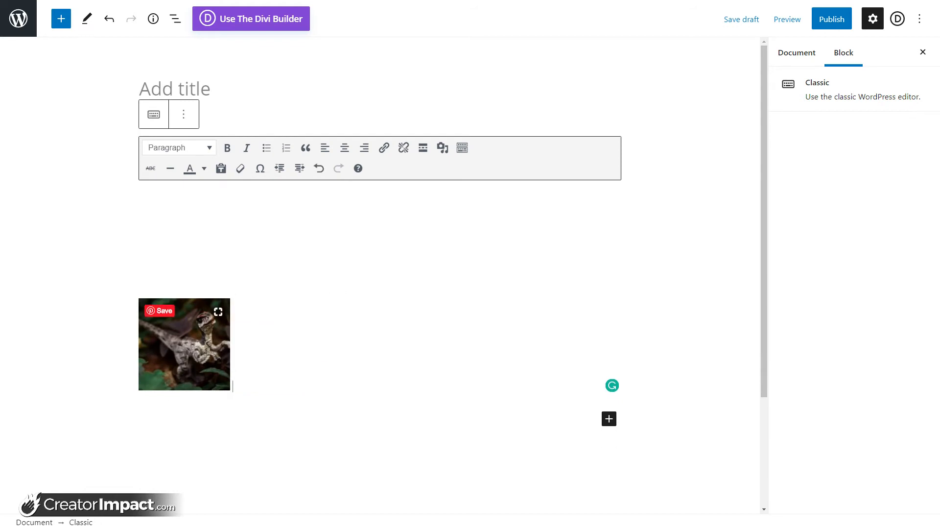
pyautogui.click(210, 342)
pyautogui.press('Delete')
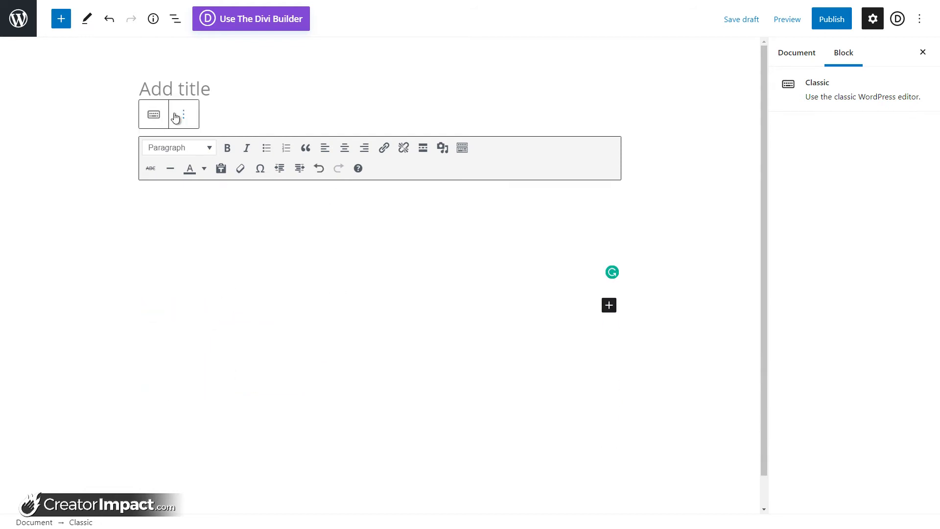
pyautogui.click(184, 116)
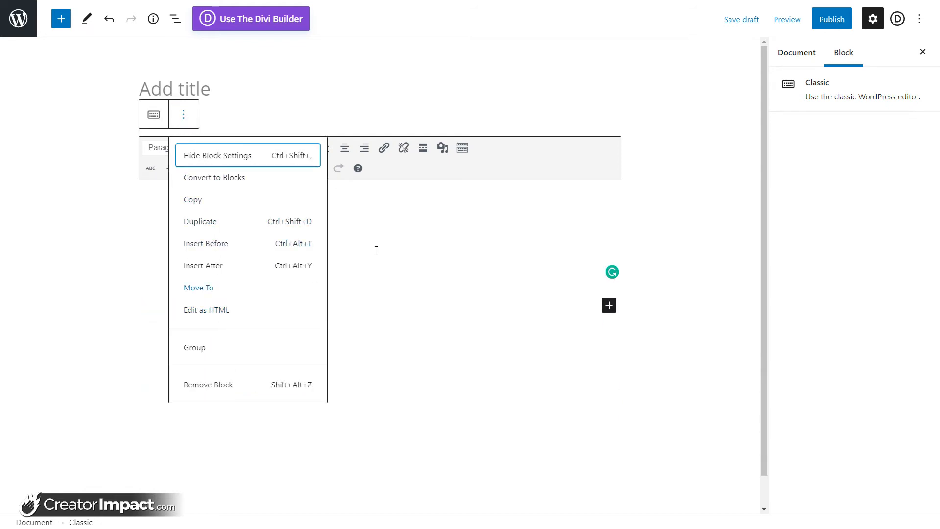
pyautogui.click(208, 230)
pyautogui.hotkey('ctrl', 'z')
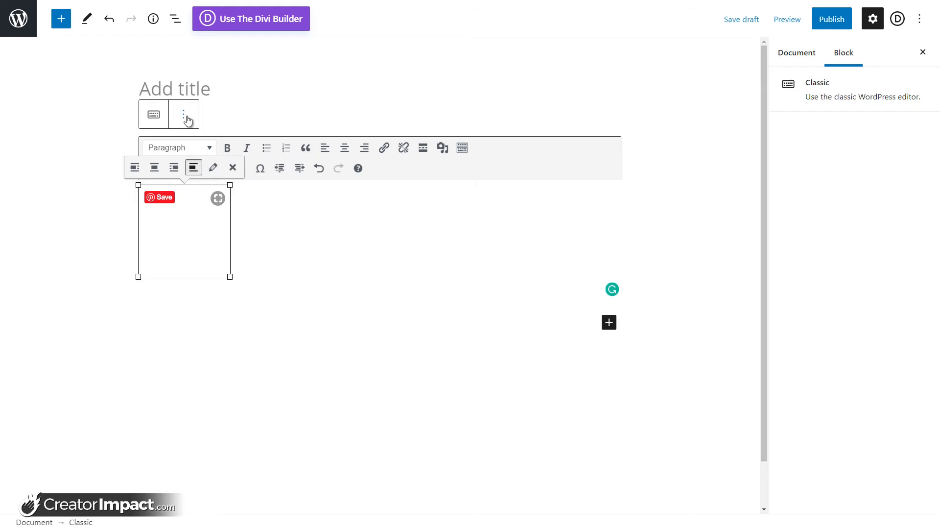
# Edit the Classic block as HTML and remove the opening and closing paragraph tags around the 250.png img tag.
pyautogui.click(194, 125)
pyautogui.click(230, 311)
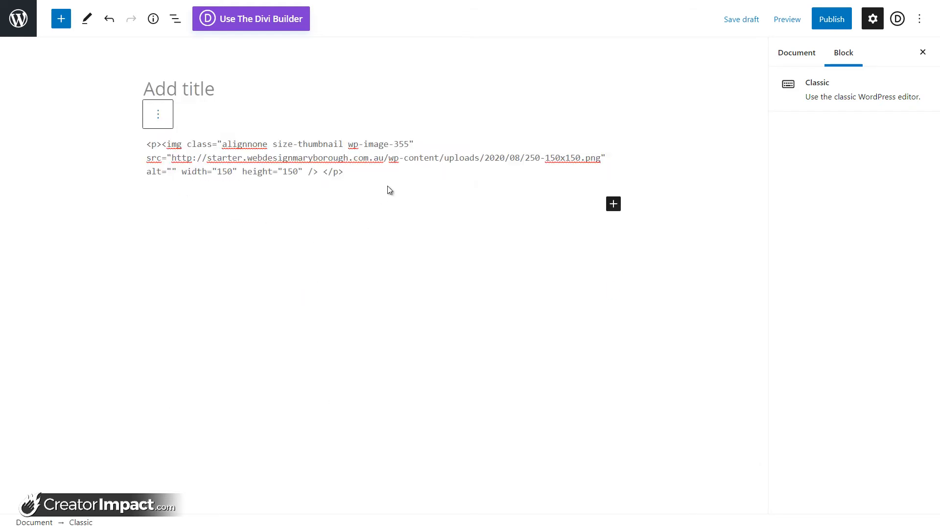
pyautogui.moveTo(333, 172); pyautogui.dragTo(320, 174)
pyautogui.press('BackSpace')
pyautogui.moveTo(161, 143); pyautogui.dragTo(145, 144)
pyautogui.press('BackSpace')
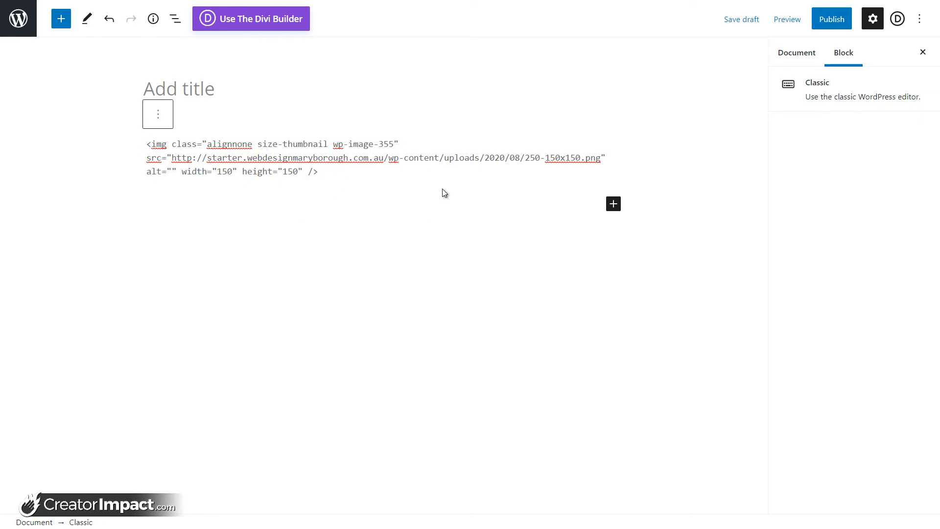
# Copy the 250.png img tag and paste it at the start of the Visit our Blog item's navigation label in the Main Menu.
pyautogui.moveTo(319, 172); pyautogui.dragTo(146, 144)
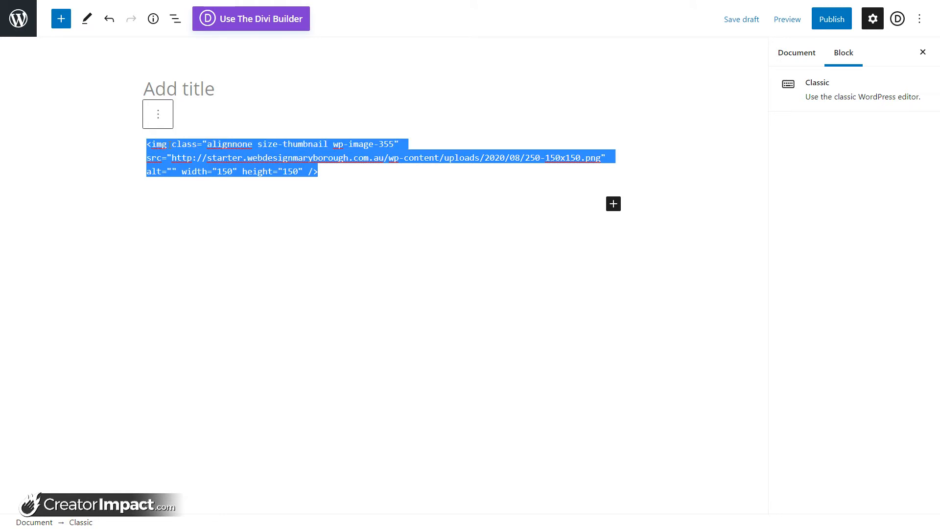
pyautogui.rightClick(171, 146)
pyautogui.click(191, 180)
pyautogui.hotkey('ctrl', 'Tab')
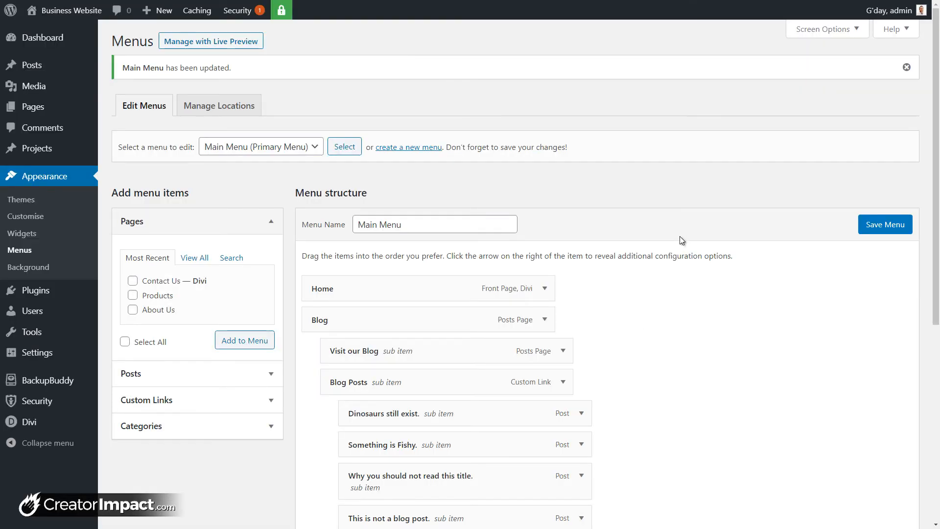
pyautogui.scroll(-3, 637, 240)
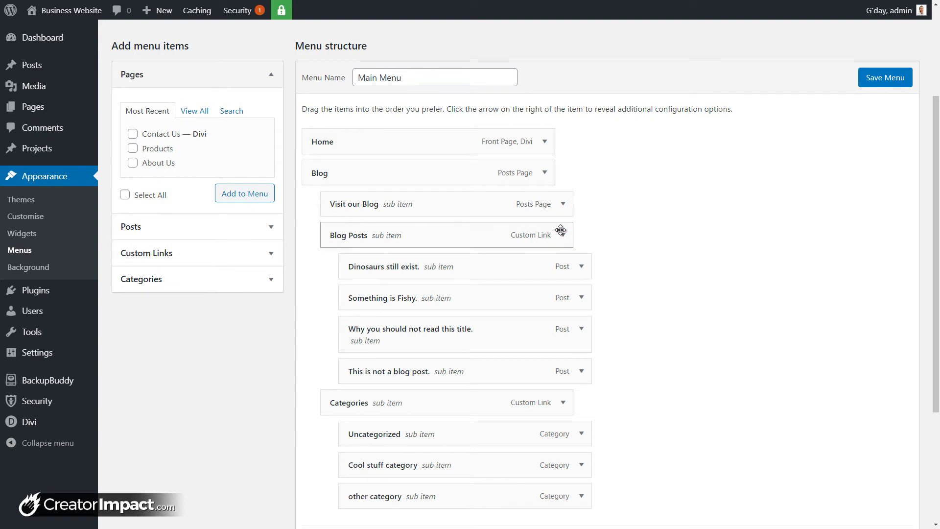
pyautogui.click(563, 205)
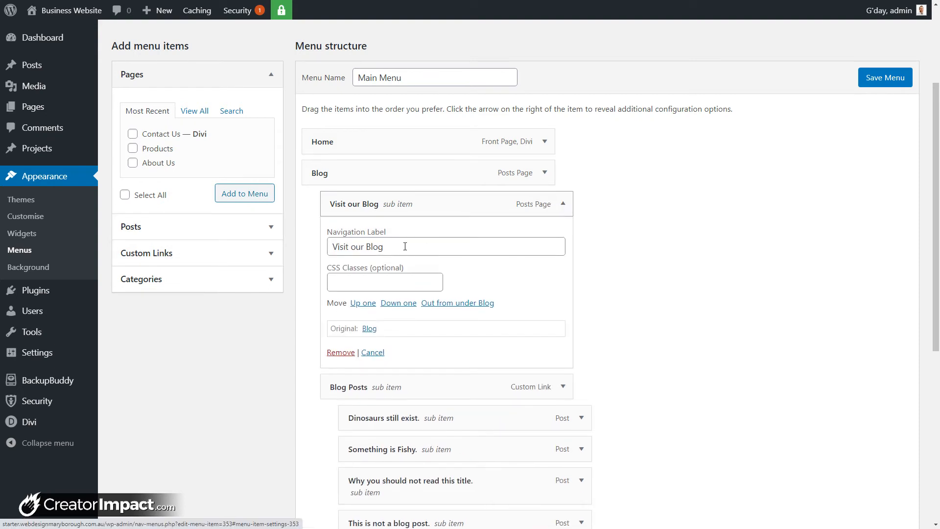
pyautogui.click(336, 246)
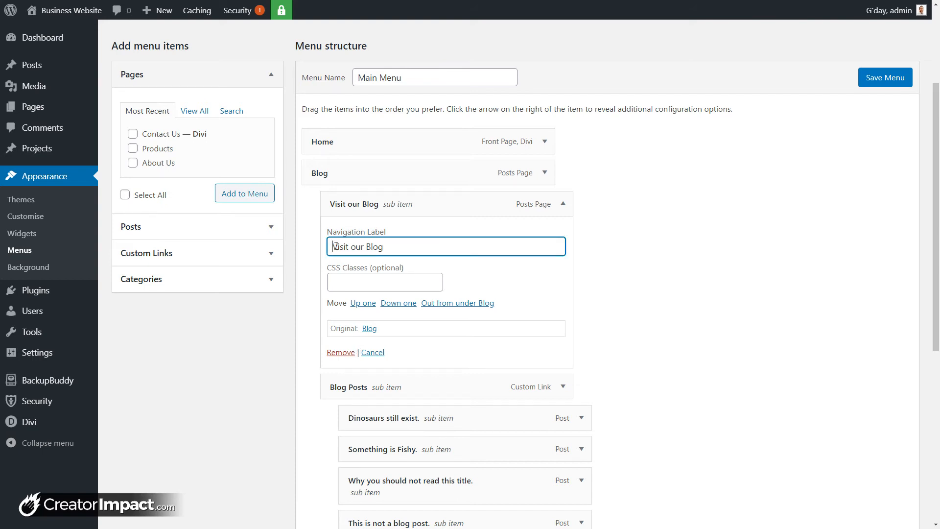
pyautogui.hotkey('ctrl', 'v')
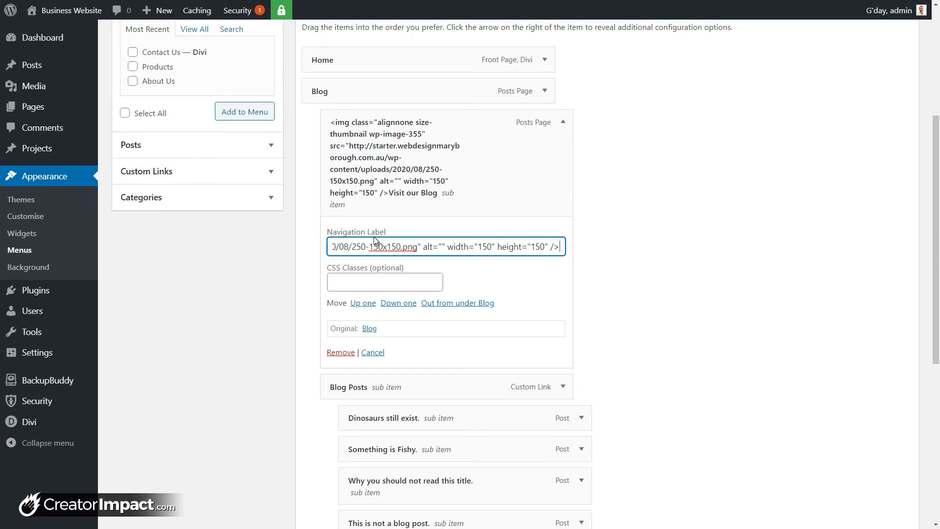
# Remove the text Visit our Blog from the navigation label after the img tag and save the Main Menu.
pyautogui.scroll(-5, 497, 278)
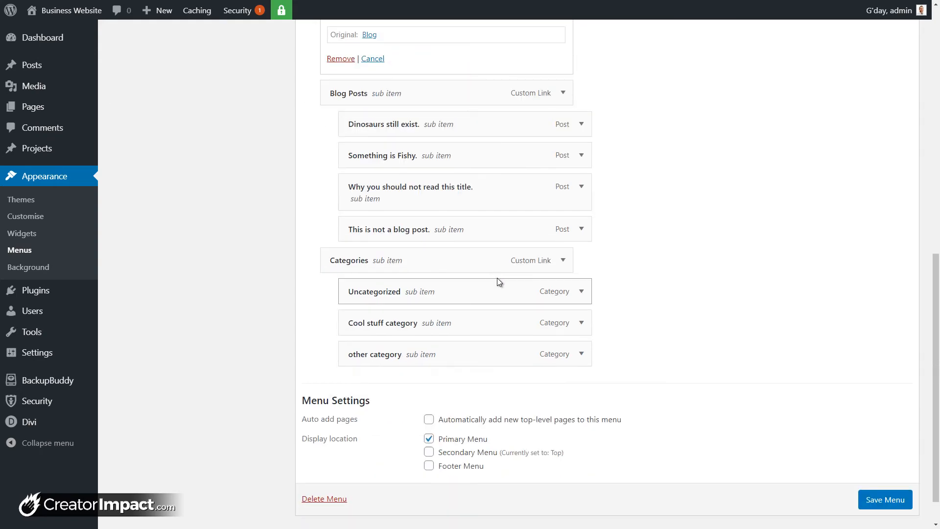
pyautogui.scroll(5, 526, 269)
pyautogui.moveTo(559, 244); pyautogui.dragTo(616, 254)
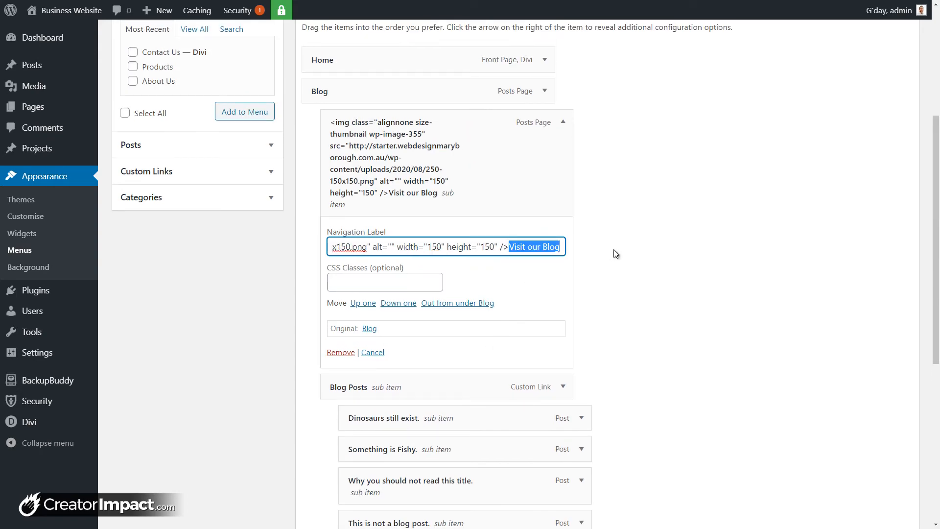
pyautogui.press('BackSpace')
pyautogui.scroll(-5, 610, 289)
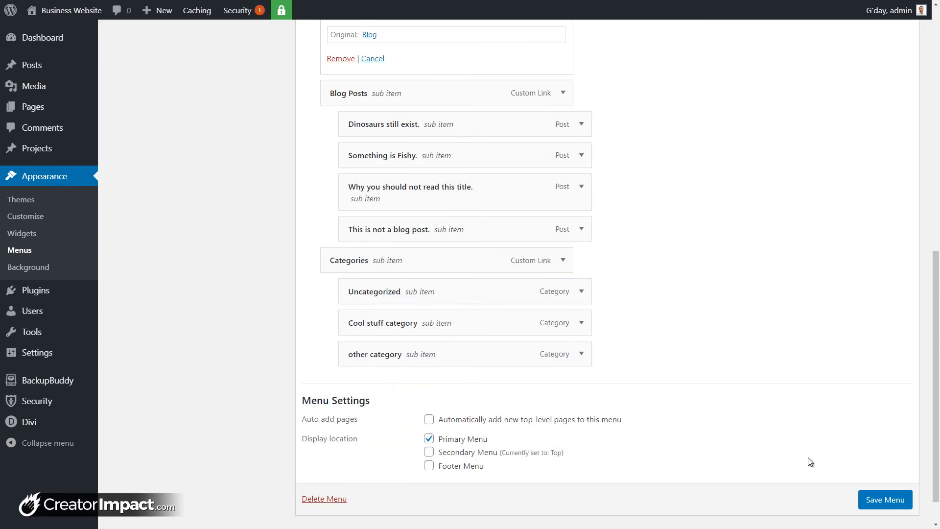
pyautogui.click(870, 505)
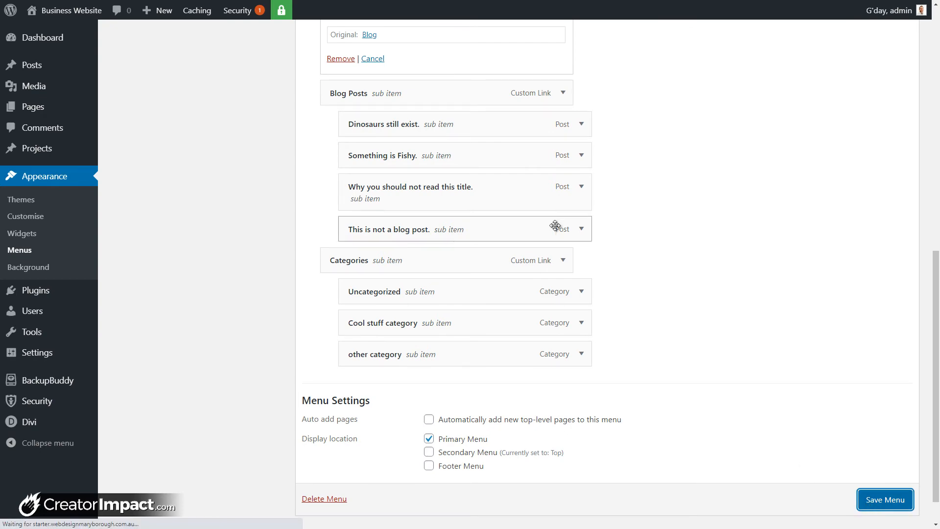
pyautogui.scroll(4, 712, 349)
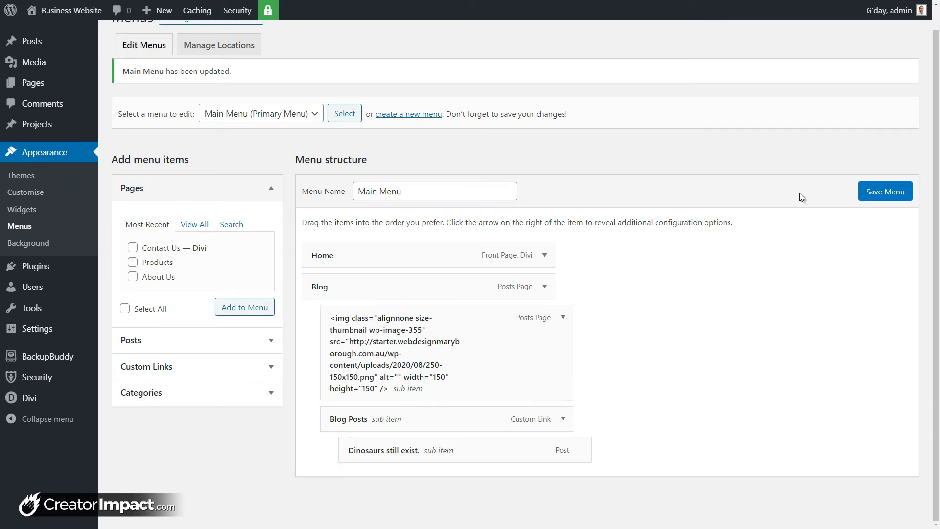
pyautogui.scroll(-6, 607, 397)
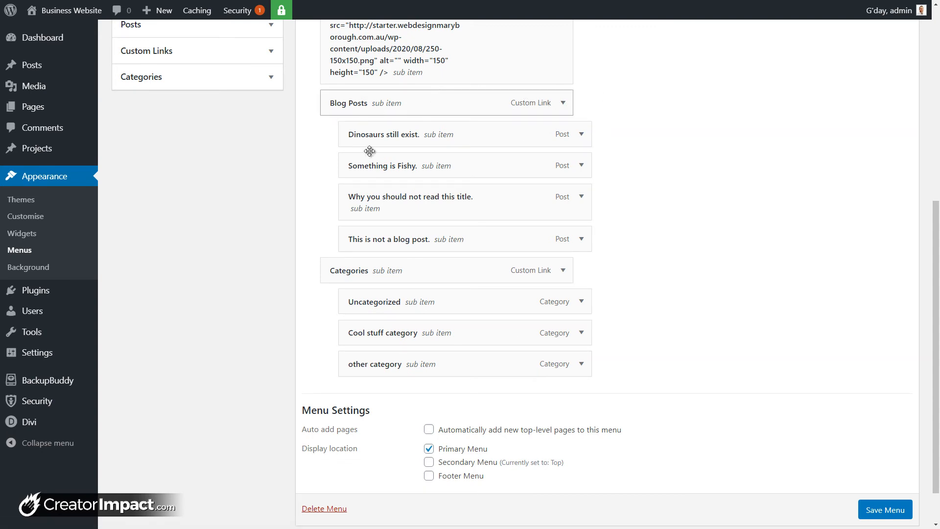
pyautogui.scroll(5, 499, 195)
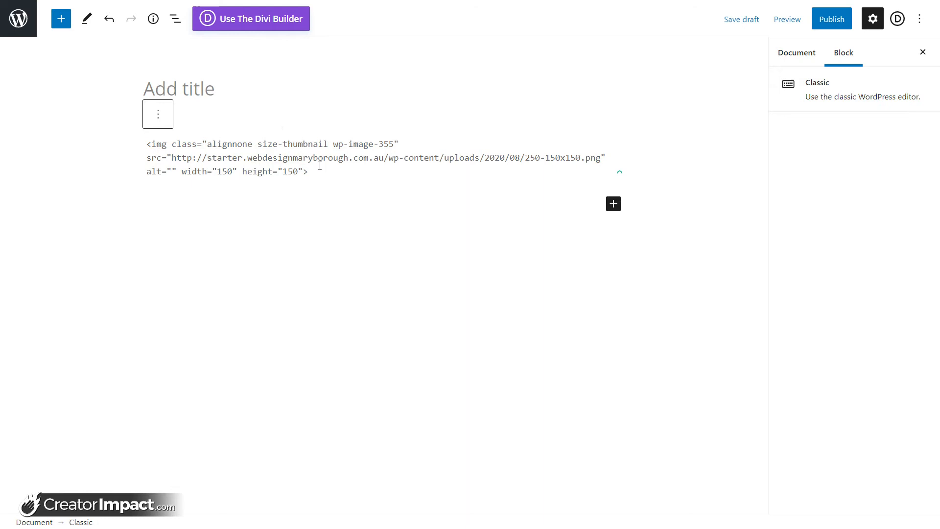
# Return to the post editor and delete the 250.png img code from the Classic block.
pyautogui.moveTo(320, 166); pyautogui.dragTo(144, 145)
pyautogui.press('BackSpace')
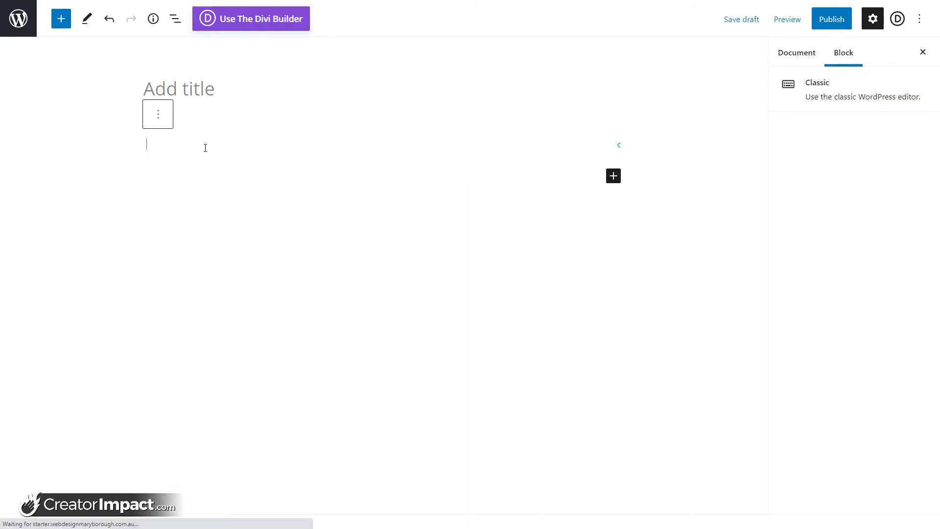
pyautogui.click(158, 116)
pyautogui.click(403, 172)
pyautogui.click(403, 172)
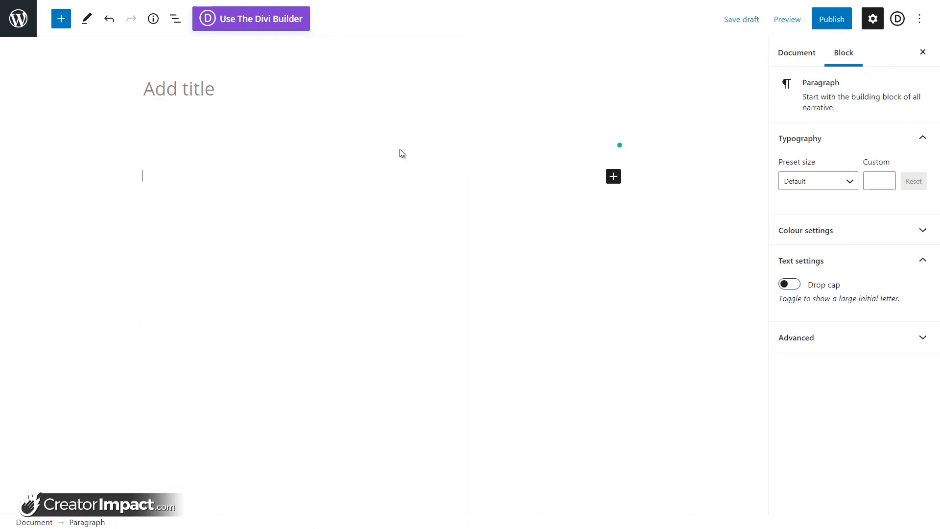
# Search the available blocks for classic and add a new Classic block below the emptied one.
pyautogui.click(402, 151)
pyautogui.click(268, 176)
pyautogui.click(613, 176)
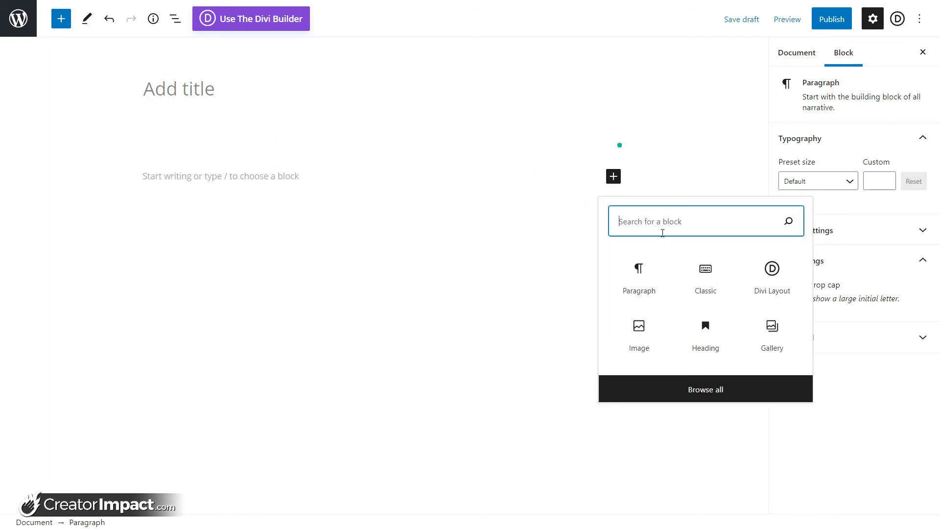
pyautogui.write('classic')
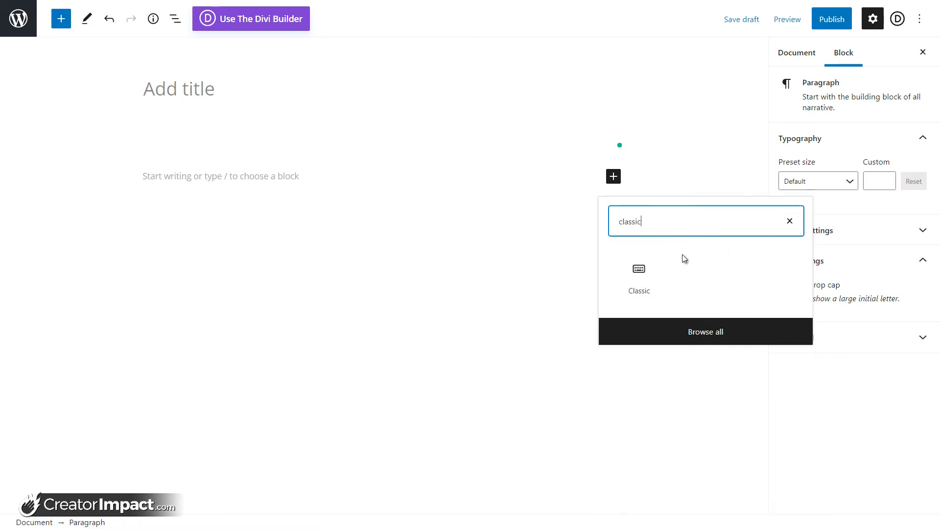
pyautogui.click(625, 270)
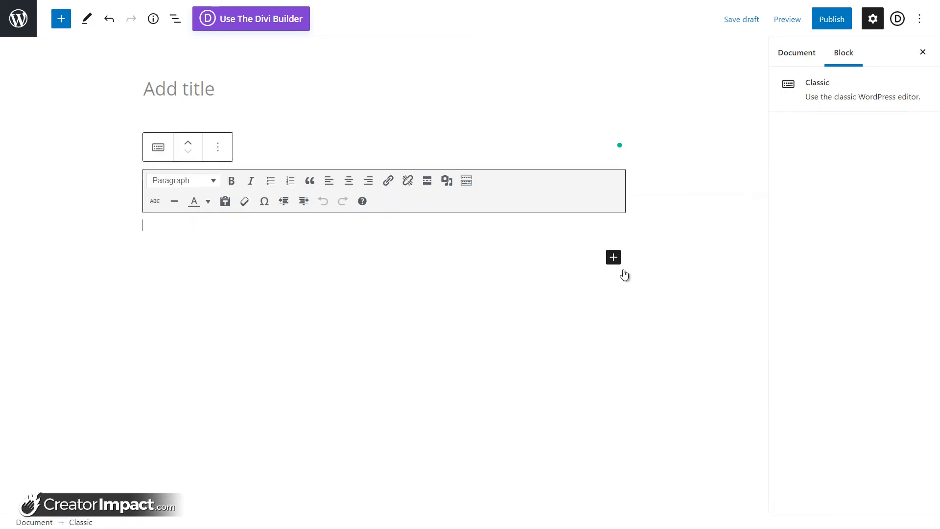
# Insert the dinosaur image from the media library into the new Classic block at Thumbnail – 150 × 150 size.
pyautogui.click(446, 181)
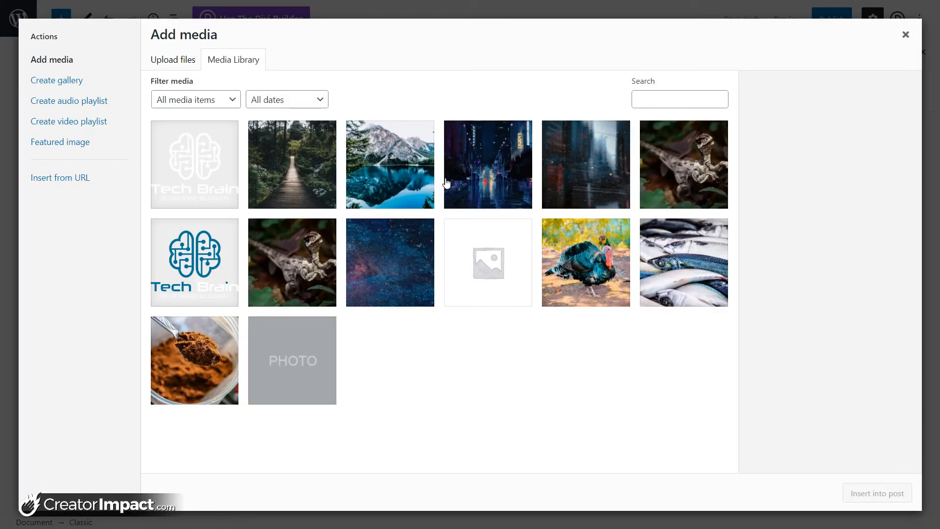
pyautogui.click(316, 257)
pyautogui.scroll(-3, 836, 373)
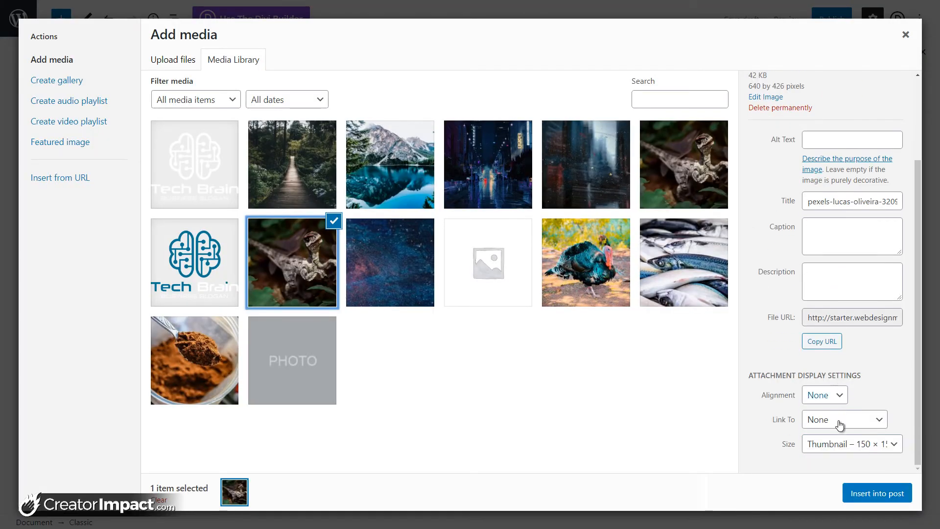
pyautogui.click(852, 446)
pyautogui.click(895, 420)
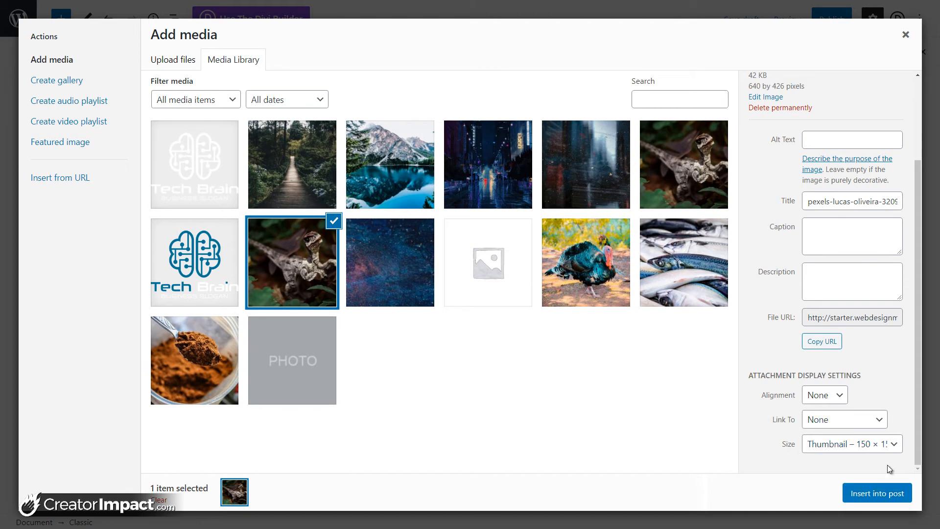
pyautogui.click(890, 495)
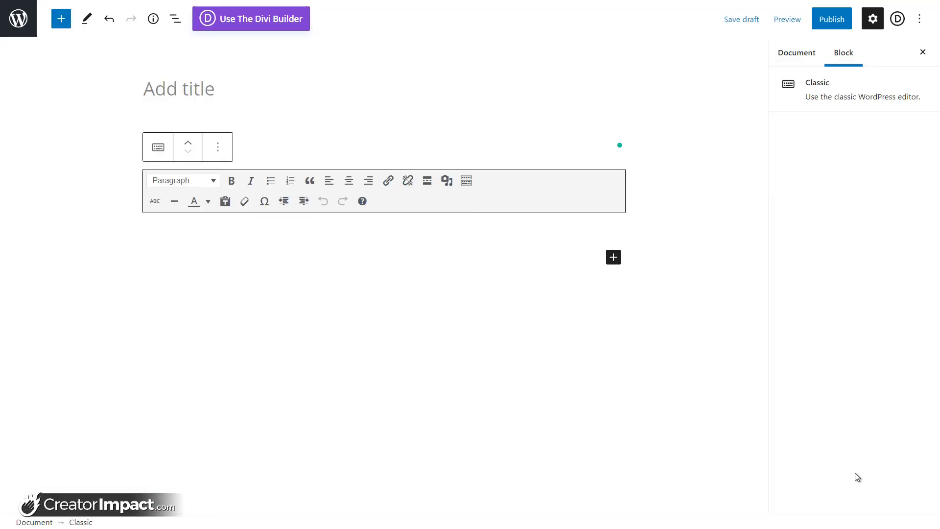
# Show the Classic block as HTML, remove the opening p tag, and copy only the dinosaur image's img tag.
pyautogui.click(217, 153)
pyautogui.click(254, 342)
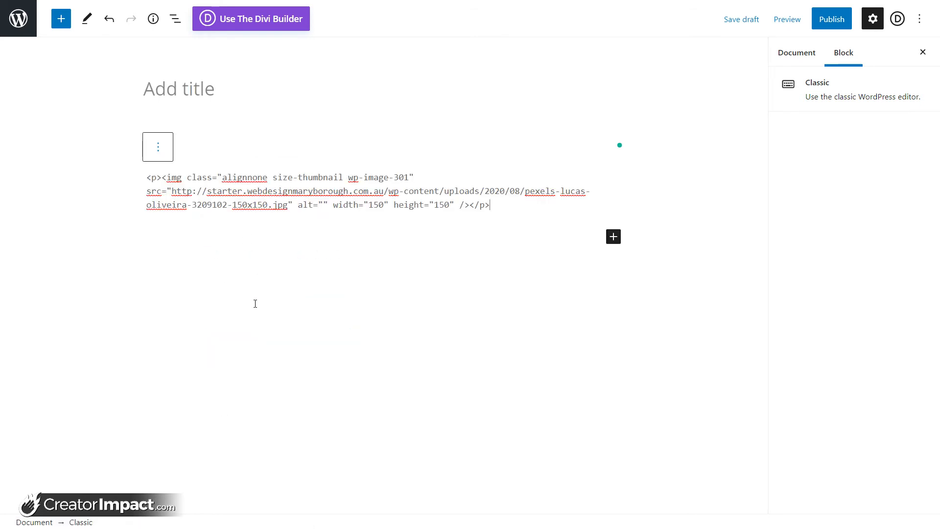
pyautogui.press('BackSpace')
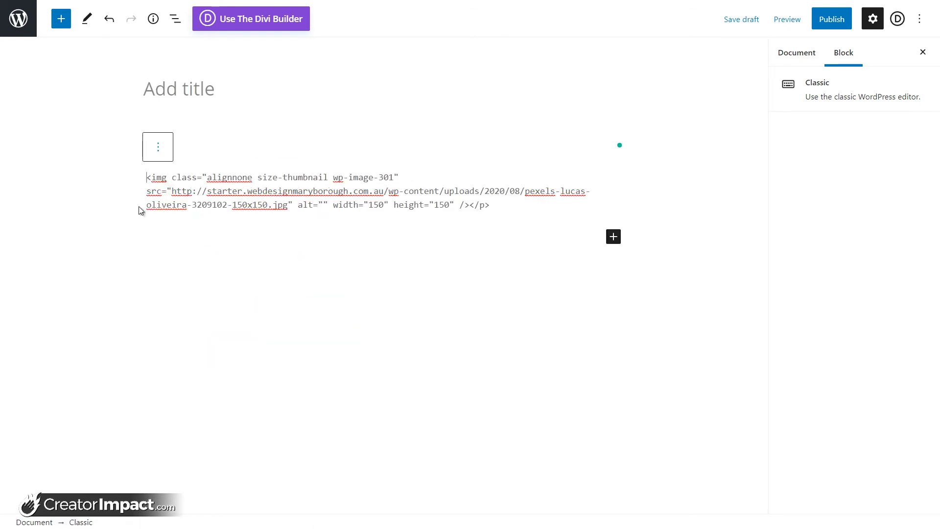
pyautogui.press('BackSpace')
pyautogui.moveTo(470, 205); pyautogui.dragTo(146, 177)
pyautogui.rightClick(186, 175)
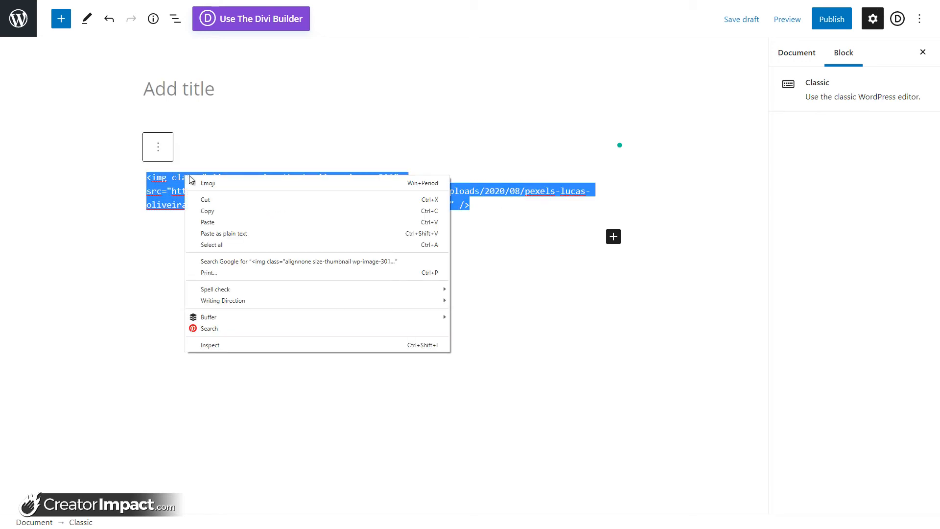
pyautogui.click(208, 212)
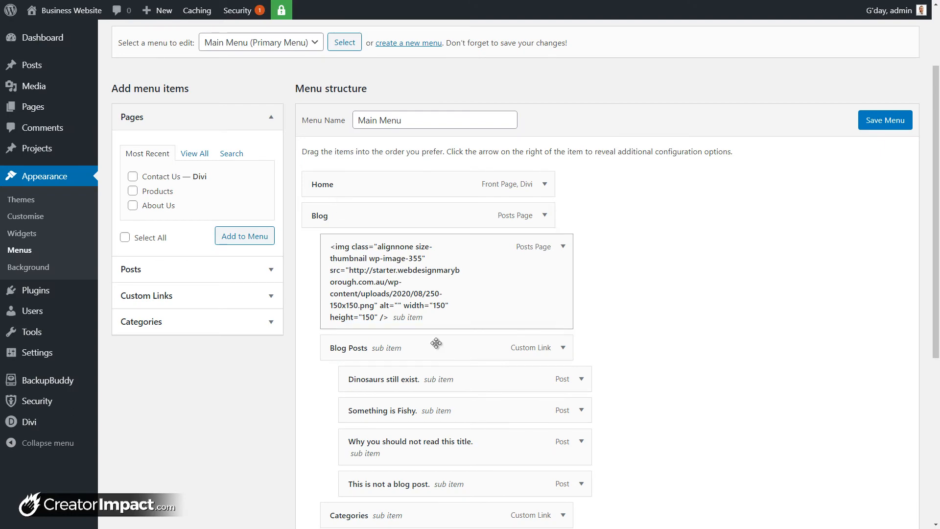
pyautogui.scroll(-2, 455, 313)
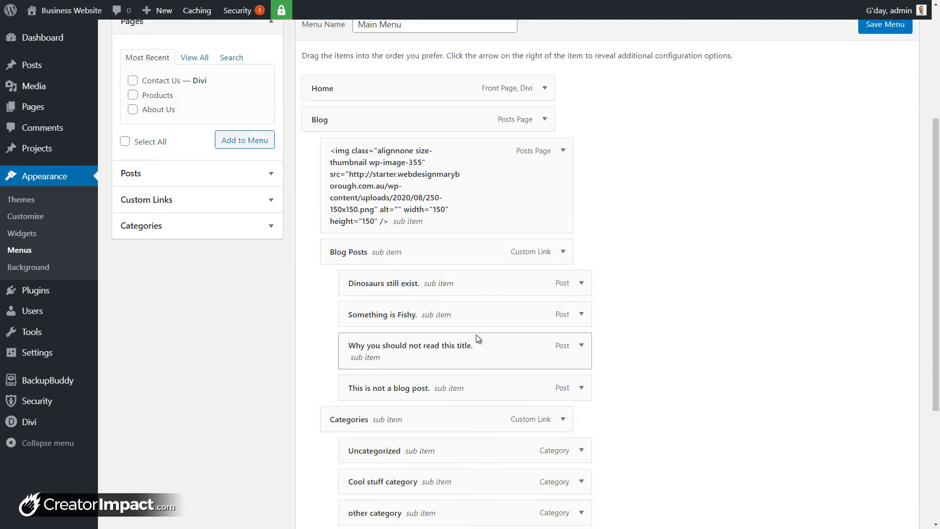
pyautogui.scroll(-2, 490, 326)
pyautogui.scroll(2, 567, 156)
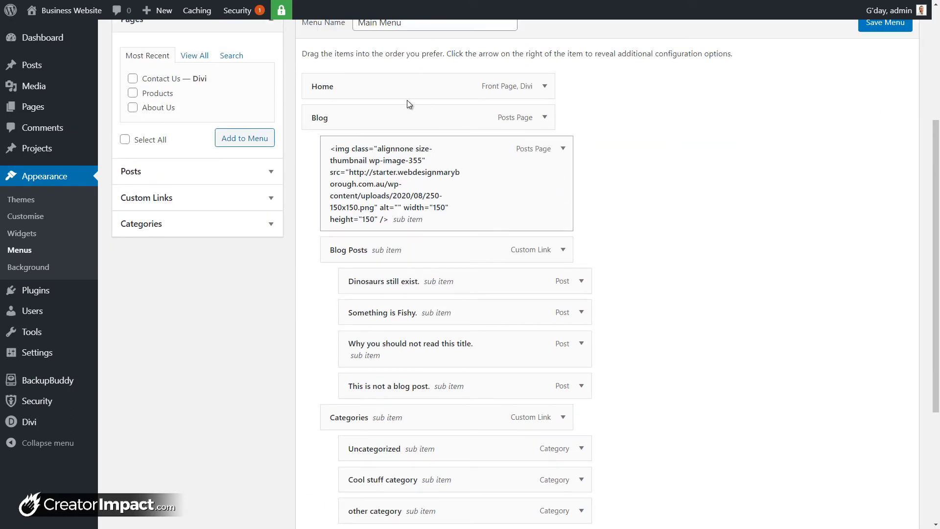
pyautogui.click(562, 249)
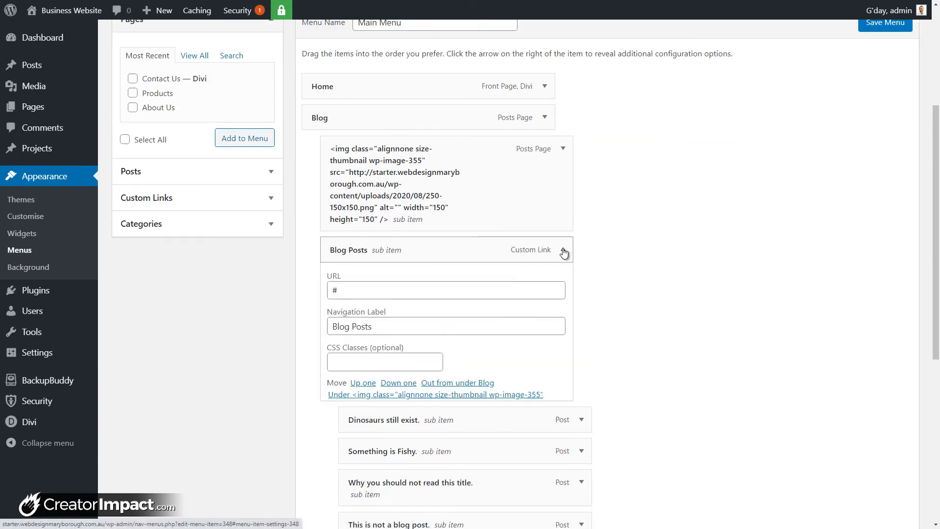
pyautogui.click(374, 332)
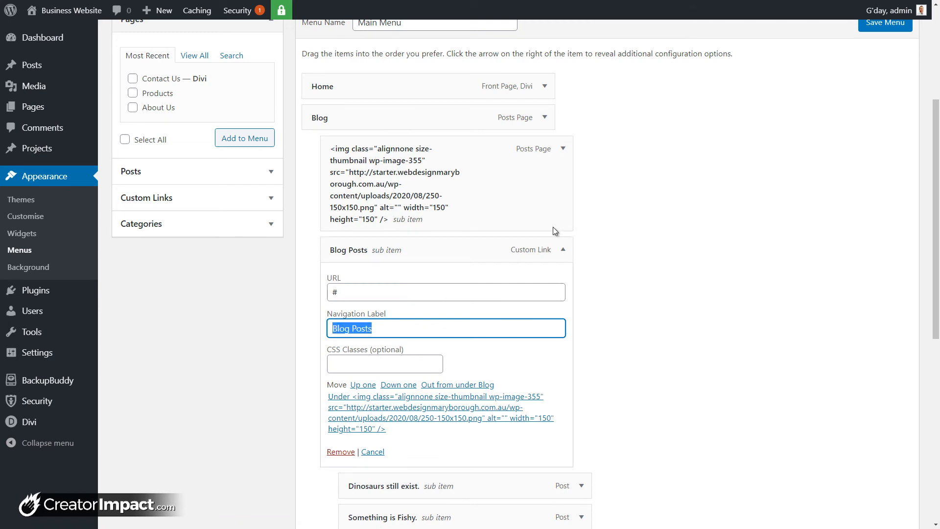
pyautogui.click(563, 249)
# Add a custom link to the Main Menu with URL # and the copied wp-image-301 img tag as its link text.
pyautogui.scroll(-2, 210, 215)
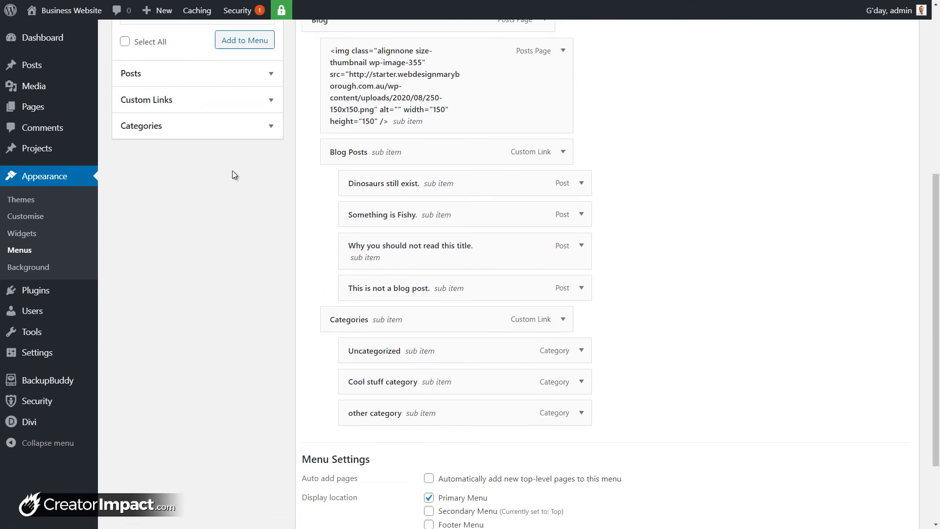
pyautogui.click(206, 106)
pyautogui.click(207, 135)
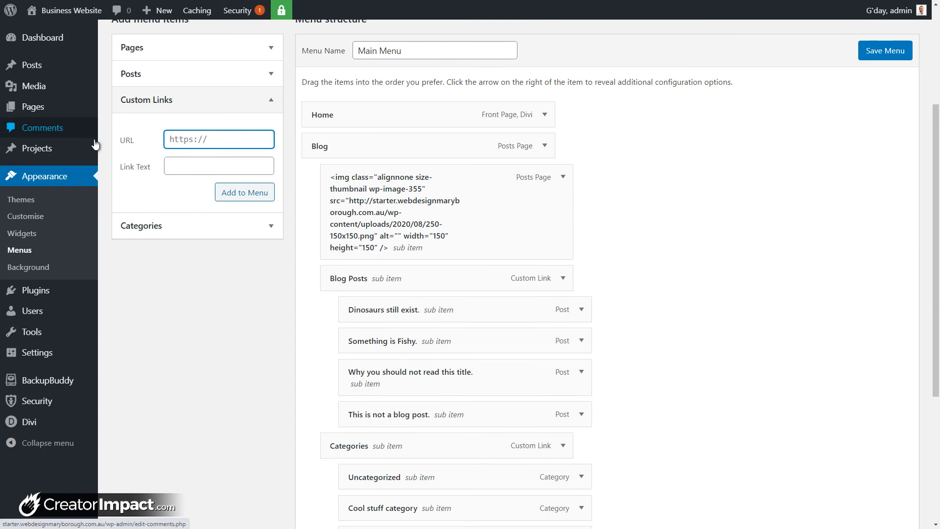
pyautogui.moveTo(95, 144)
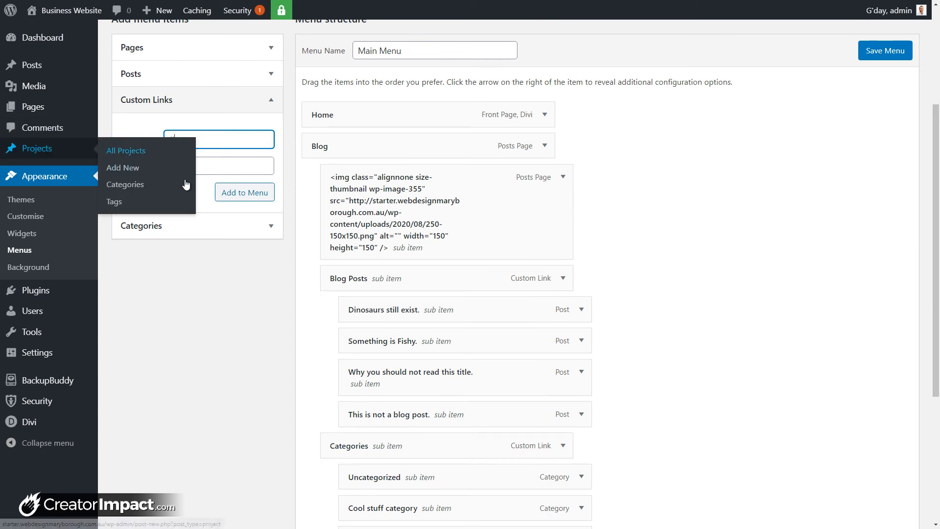
pyautogui.write('#')
pyautogui.click(235, 164)
pyautogui.write('<img class="alignnone size-thumbnail wp-image-355" src="http://starter.webdesignmaryborough.com.au/wp-content/uploads/2020/08/250-150x150.png" alt="" width="150" height="150" />')
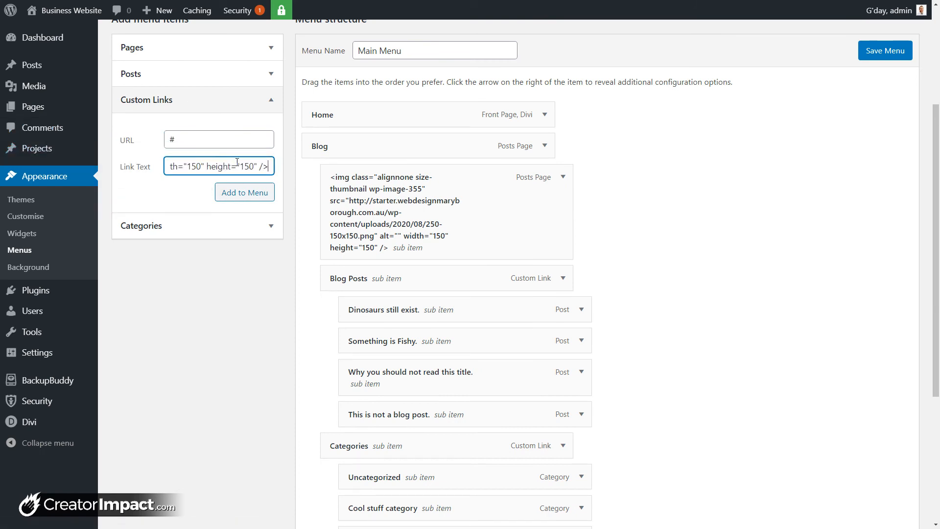
pyautogui.click(246, 195)
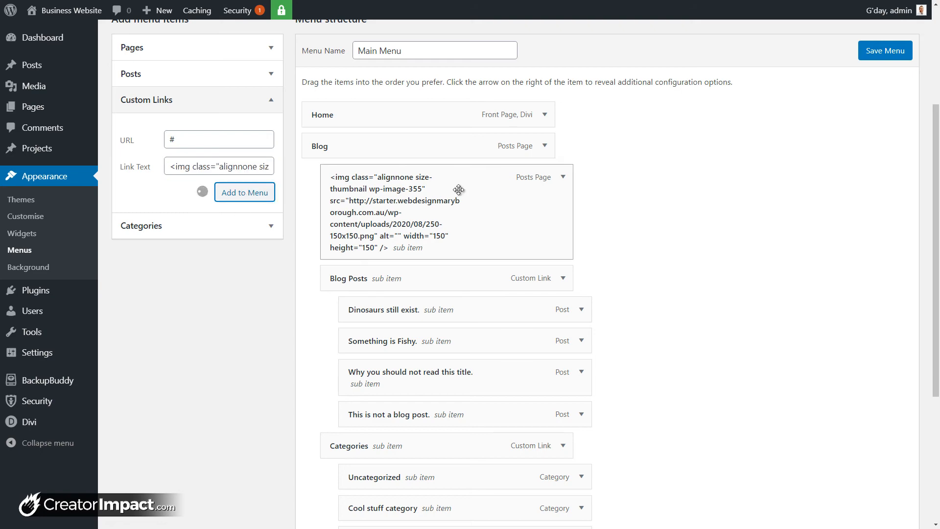
# Place the dinosaur image item under Blog with Blog Posts nested beneath it, and save the Main Menu.
pyautogui.scroll(-4, 492, 268)
pyautogui.moveTo(408, 377); pyautogui.dragTo(389, 204)
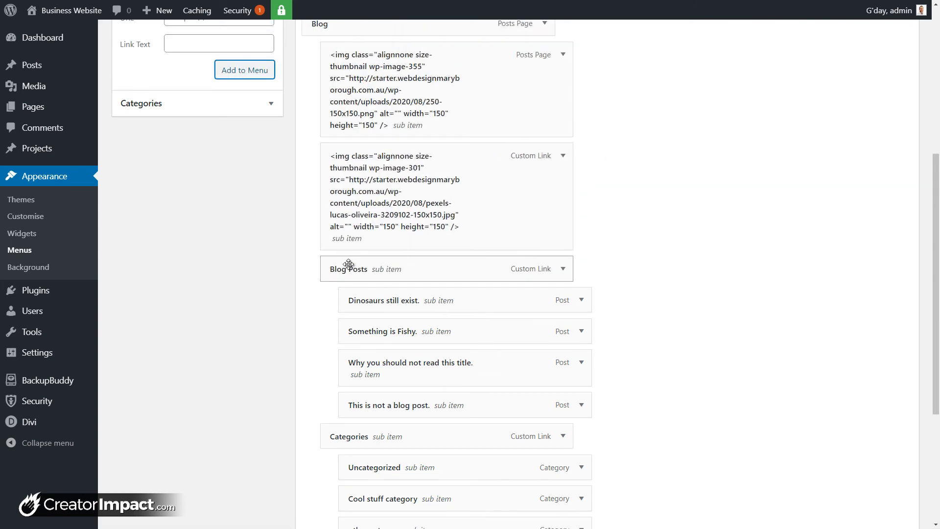
pyautogui.moveTo(353, 267); pyautogui.dragTo(387, 267)
pyautogui.scroll(2, 633, 285)
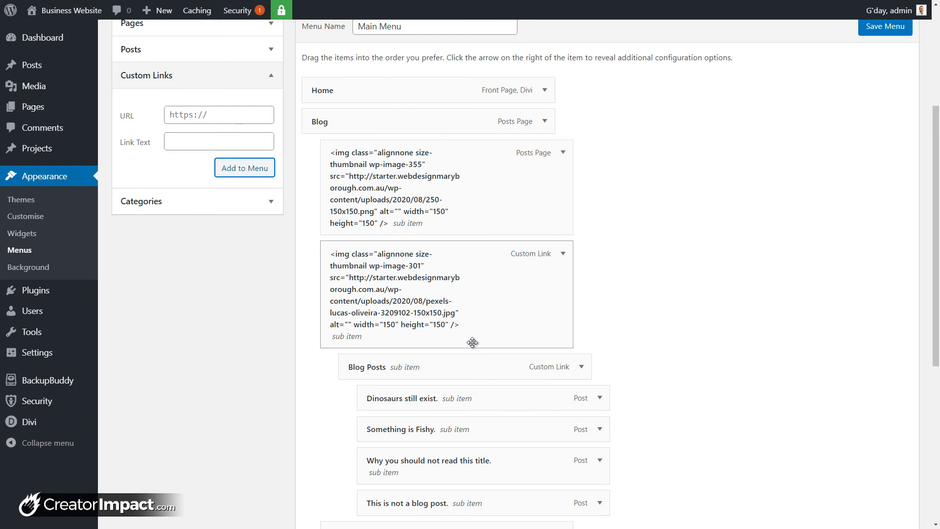
pyautogui.scroll(-4, 483, 516)
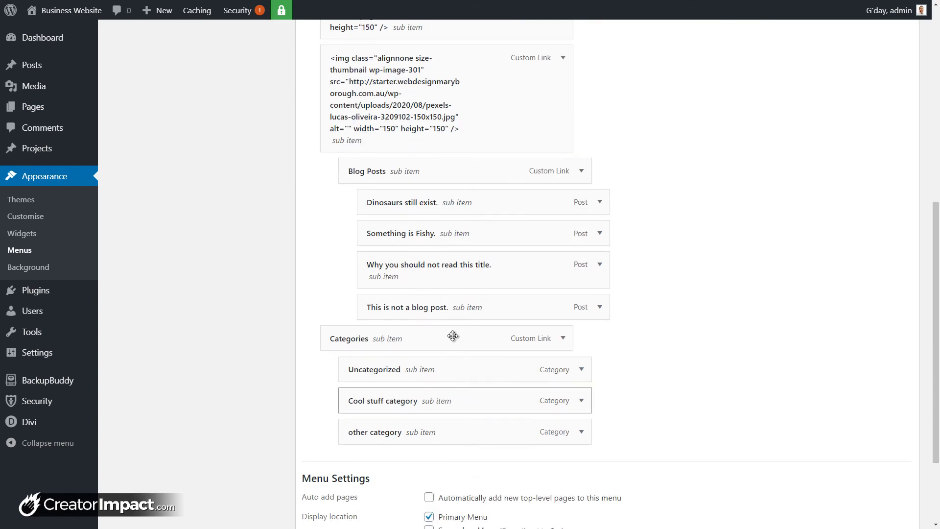
pyautogui.scroll(6, 597, 380)
pyautogui.click(899, 127)
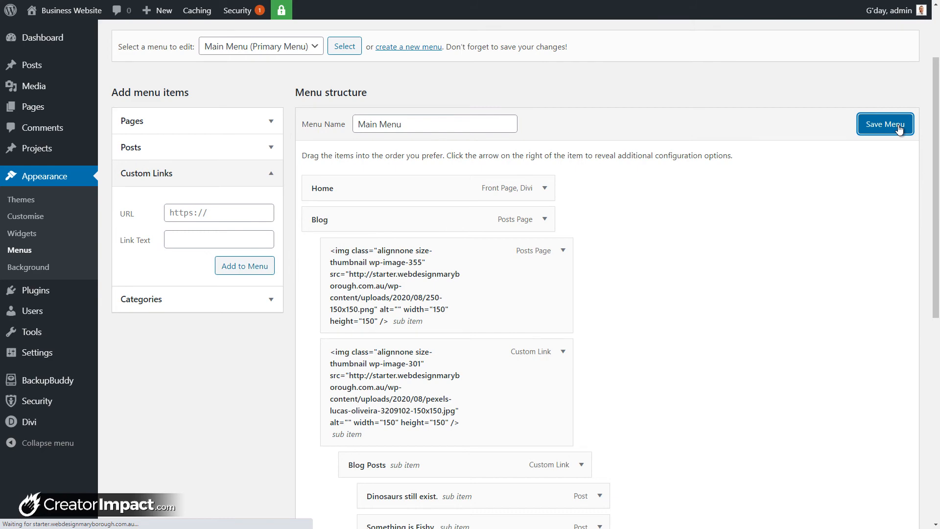
# Inspect the navigation label of the 250-150x150.png image item under Blog and save the Main Menu again.
pyautogui.scroll(-2, 384, 476)
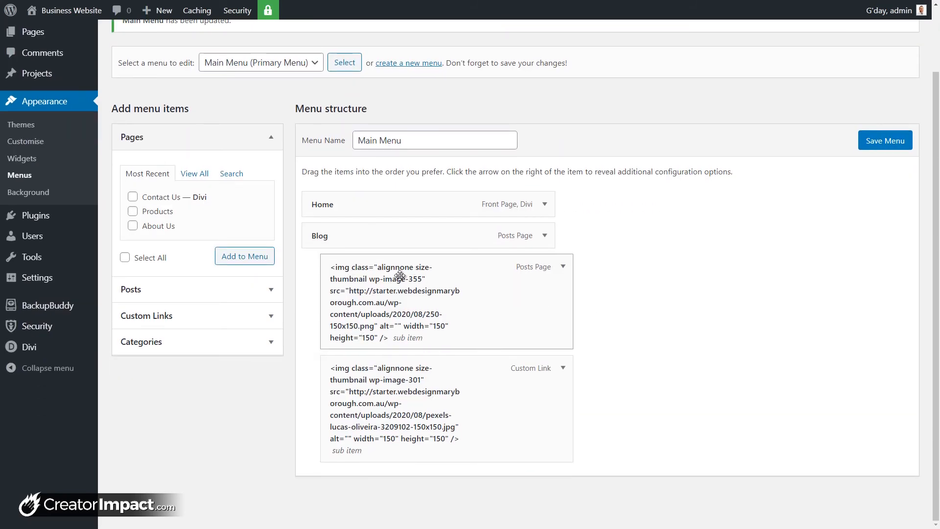
pyautogui.click(204, 350)
pyautogui.scroll(2, 445, 315)
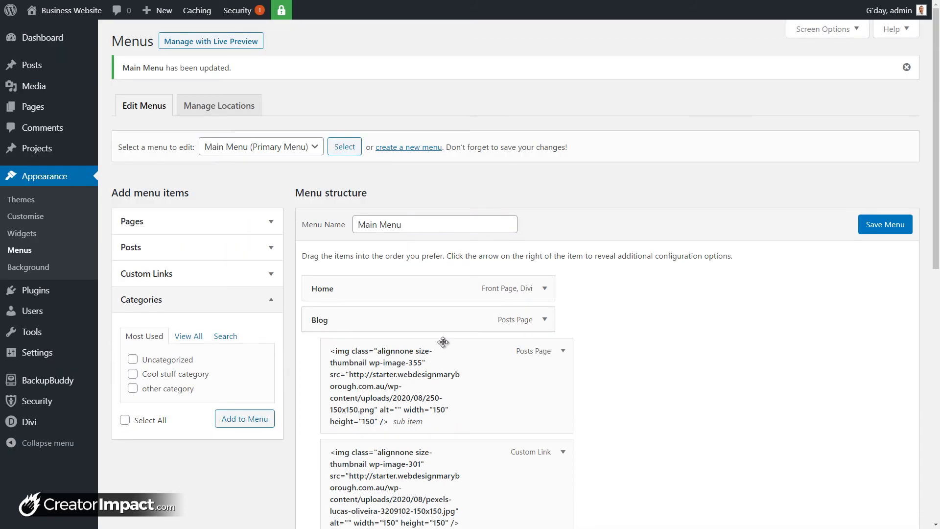
pyautogui.click(558, 351)
pyautogui.scroll(-3, 343, 308)
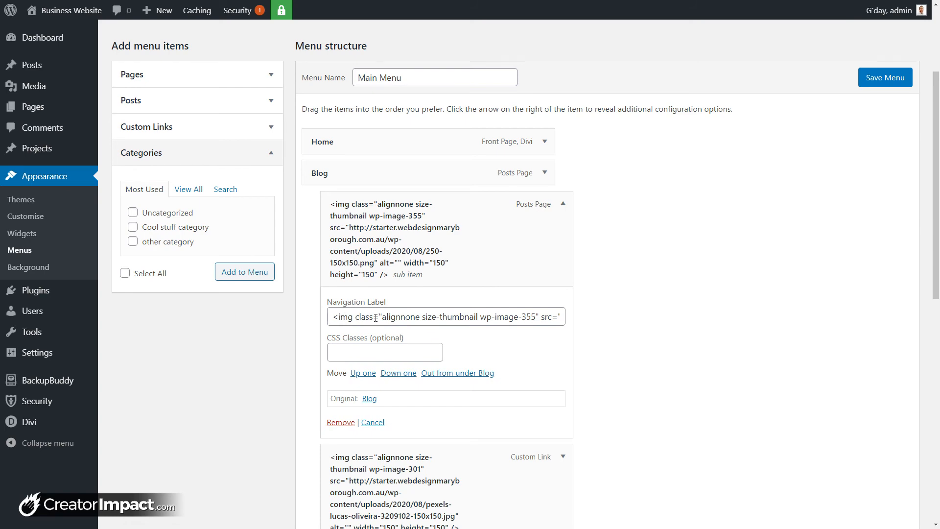
pyautogui.click(880, 86)
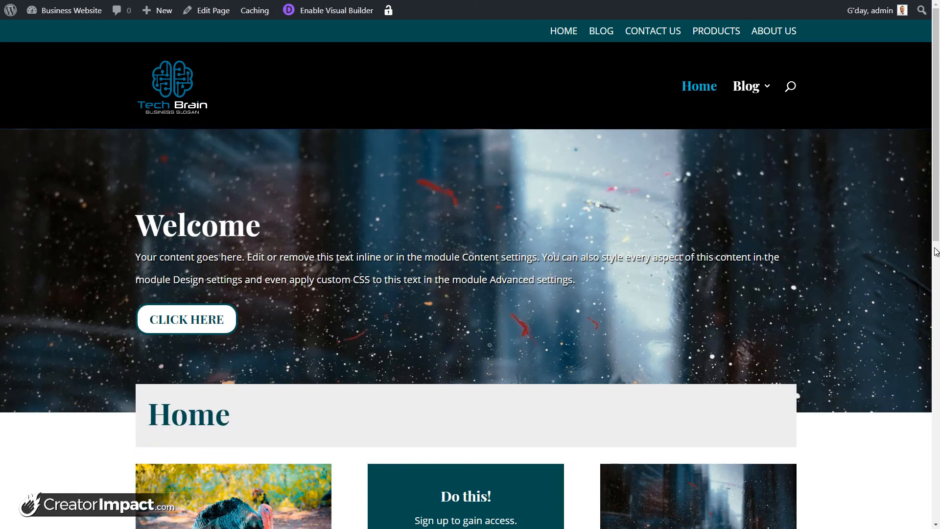
# Examine the logo and dinosaur images in the Blog mega menu on the site's home page.
pyautogui.moveTo(768, 89)
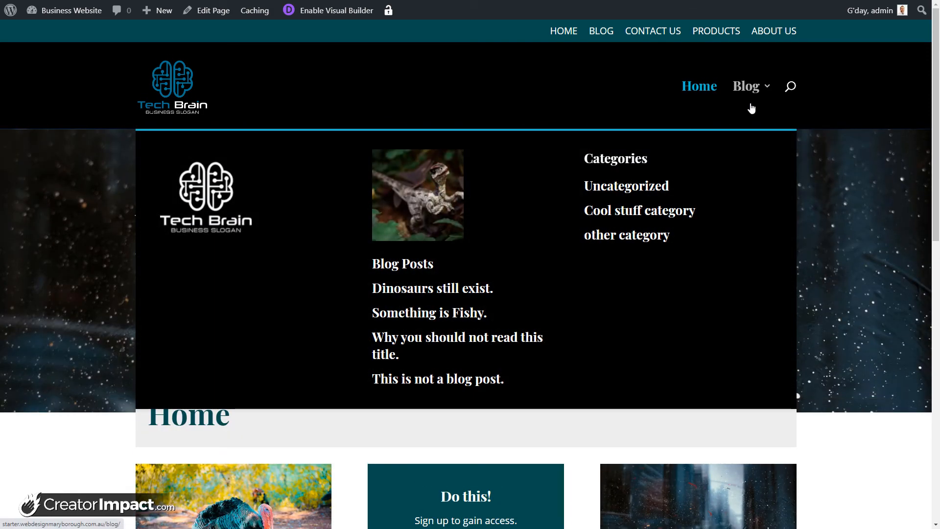
pyautogui.moveTo(207, 215)
pyautogui.moveTo(442, 188)
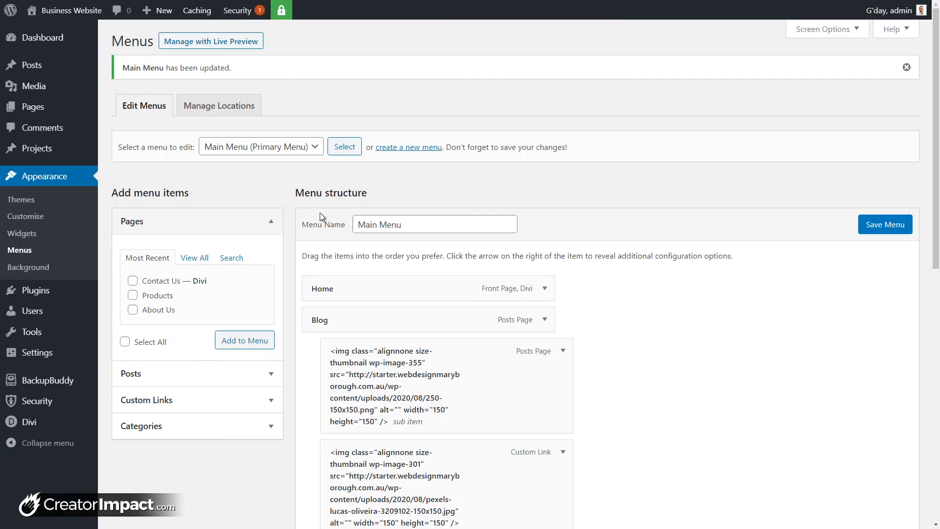
# In the 250-150x150.png item's navigation label, delete the height attribute, set the width to 100%, and save the Main Menu.
pyautogui.click(563, 351)
pyautogui.scroll(-2, 479, 350)
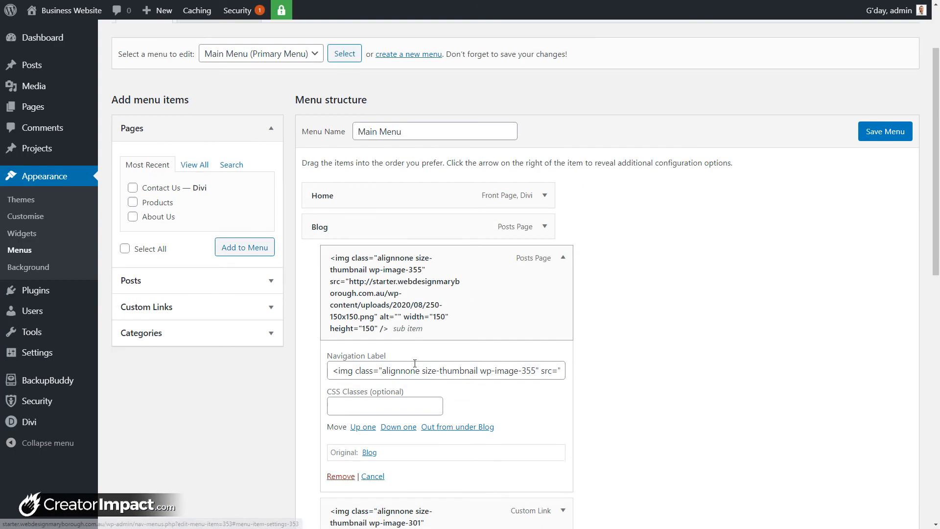
pyautogui.tripleClick(469, 365)
pyautogui.click(497, 369)
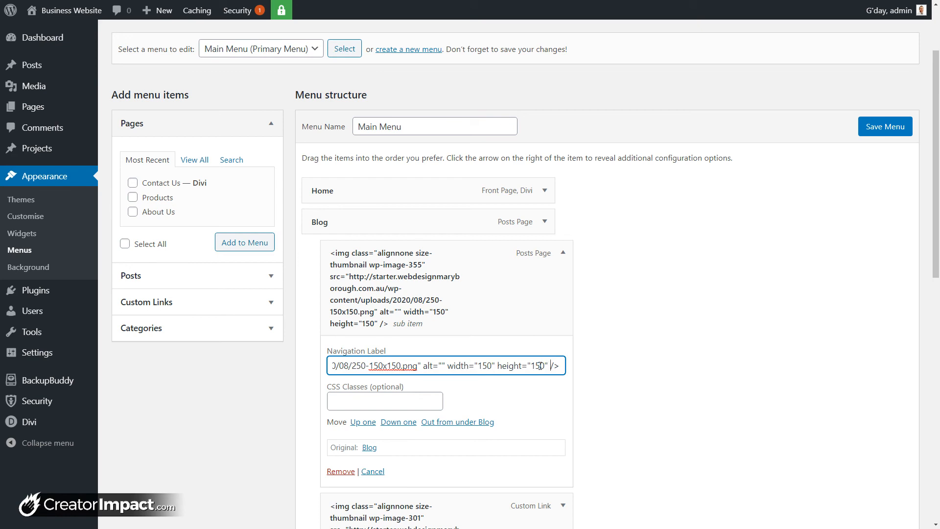
pyautogui.moveTo(551, 366); pyautogui.dragTo(497, 365)
pyautogui.press('BackSpace')
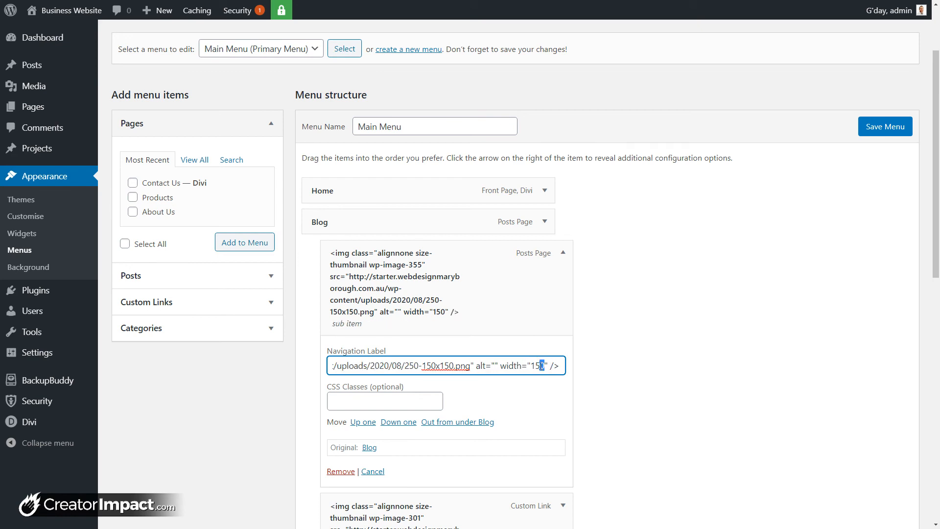
pyautogui.write('00')
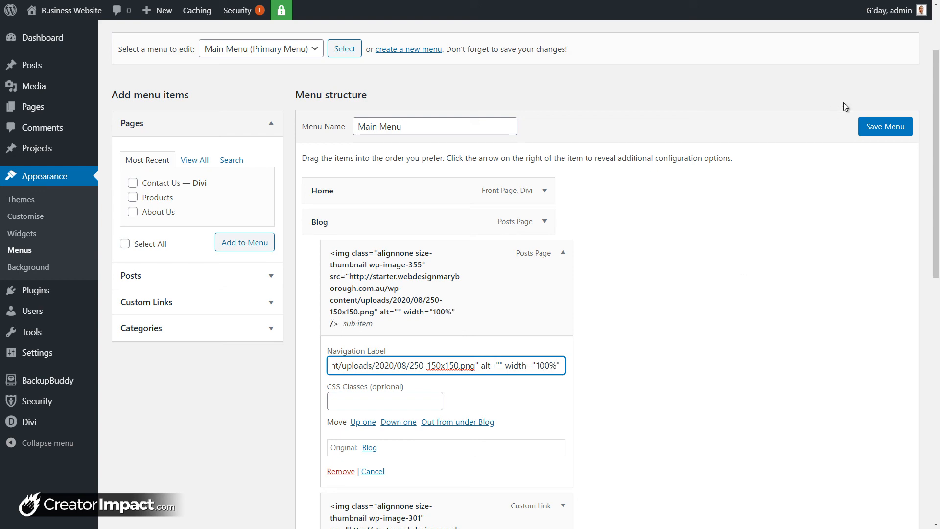
pyautogui.click(889, 124)
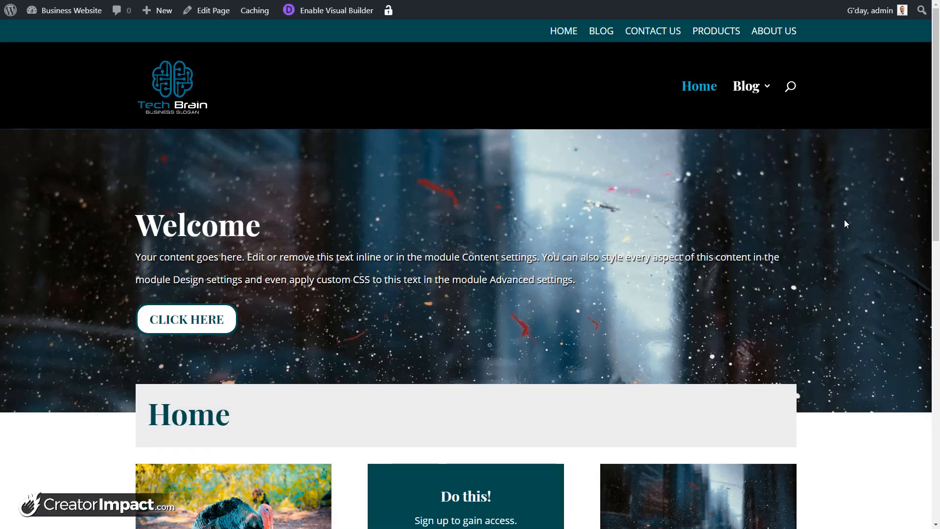
# Reload the site's home page and check the logo's size in the Blog mega menu.
pyautogui.press('F5')
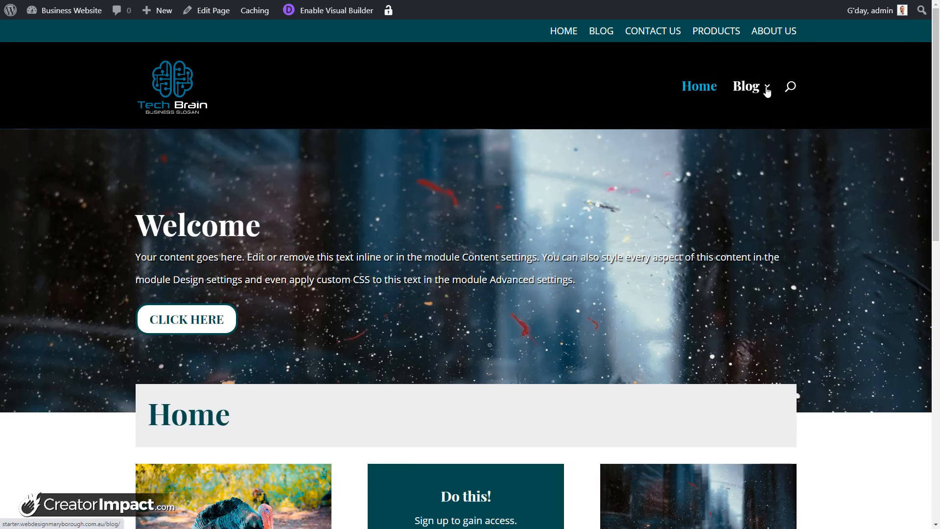
pyautogui.moveTo(763, 102)
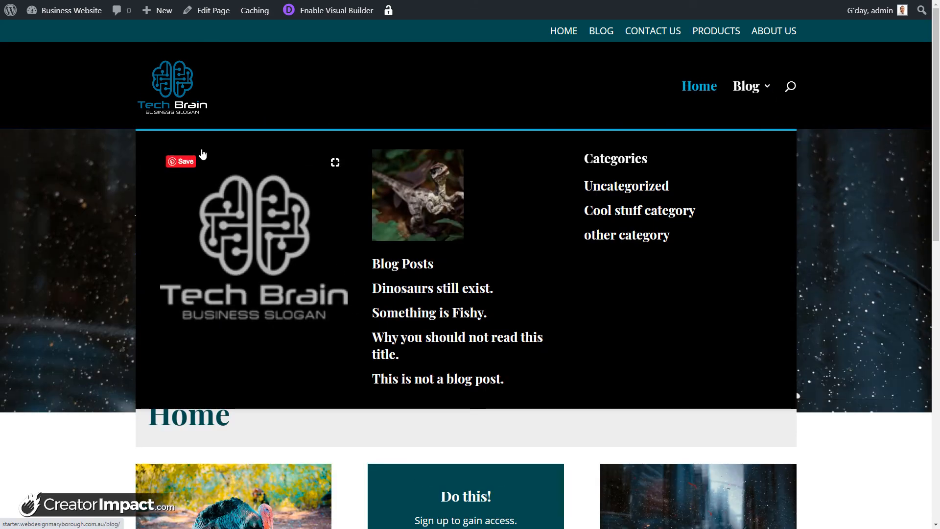